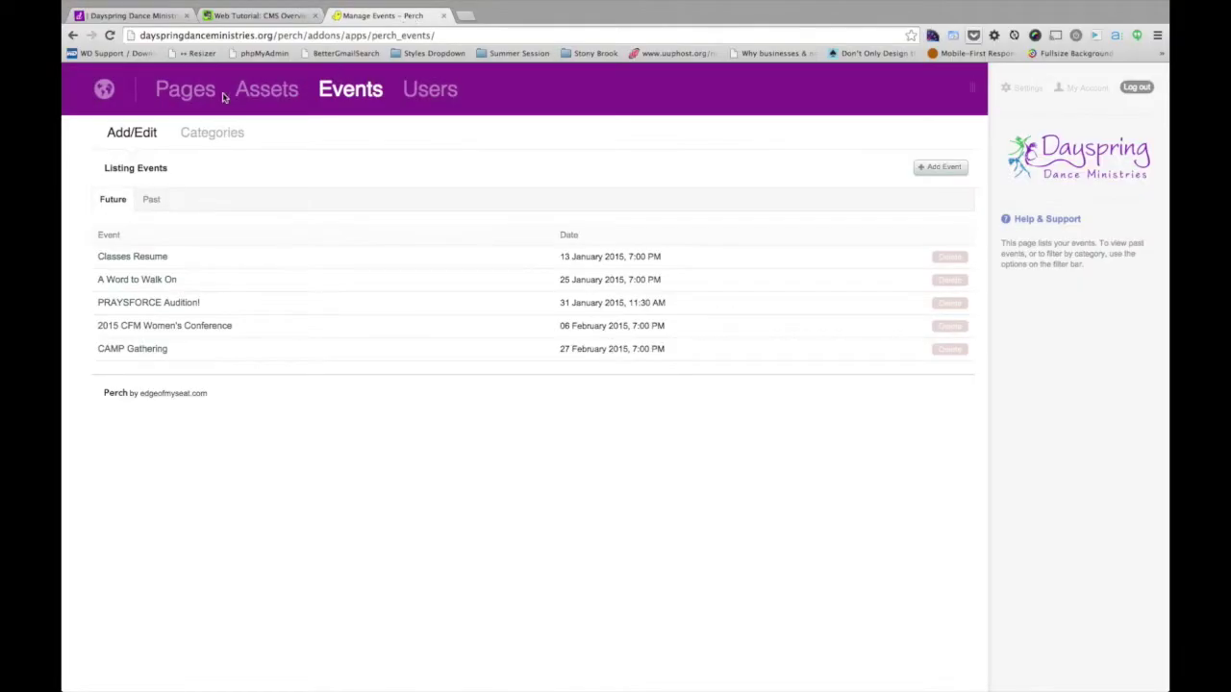
Step: Show the Perch Pages listing of site pages and select the admin page address
left_click(201, 93)
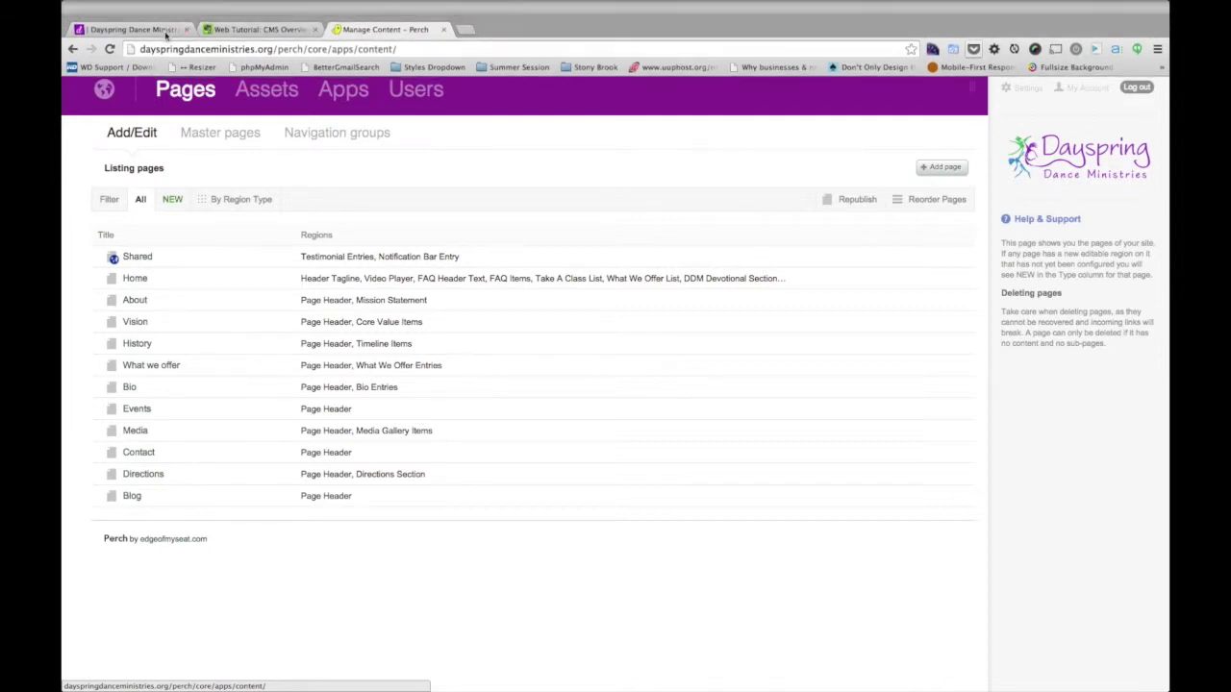
left_click(158, 35)
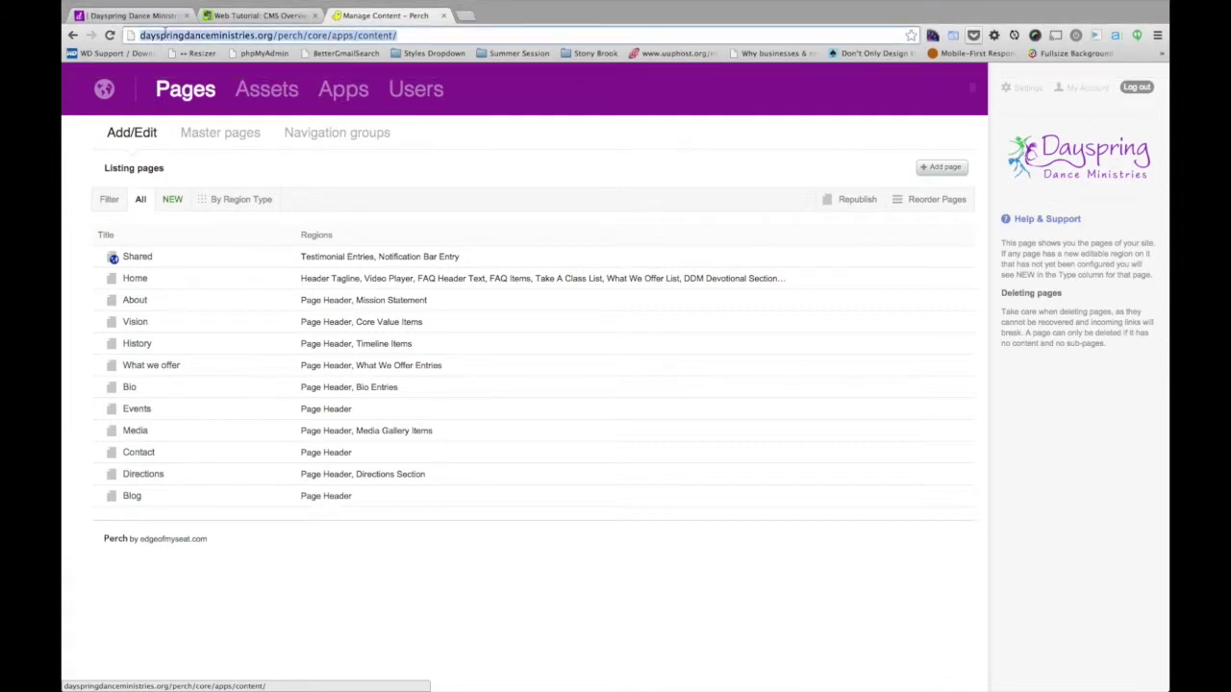
Step: On the live Dayspring site, go to About Us > Meet Our Team
left_click(161, 15)
left_click_drag(301, 35, 394, 35)
mouse_move(503, 81)
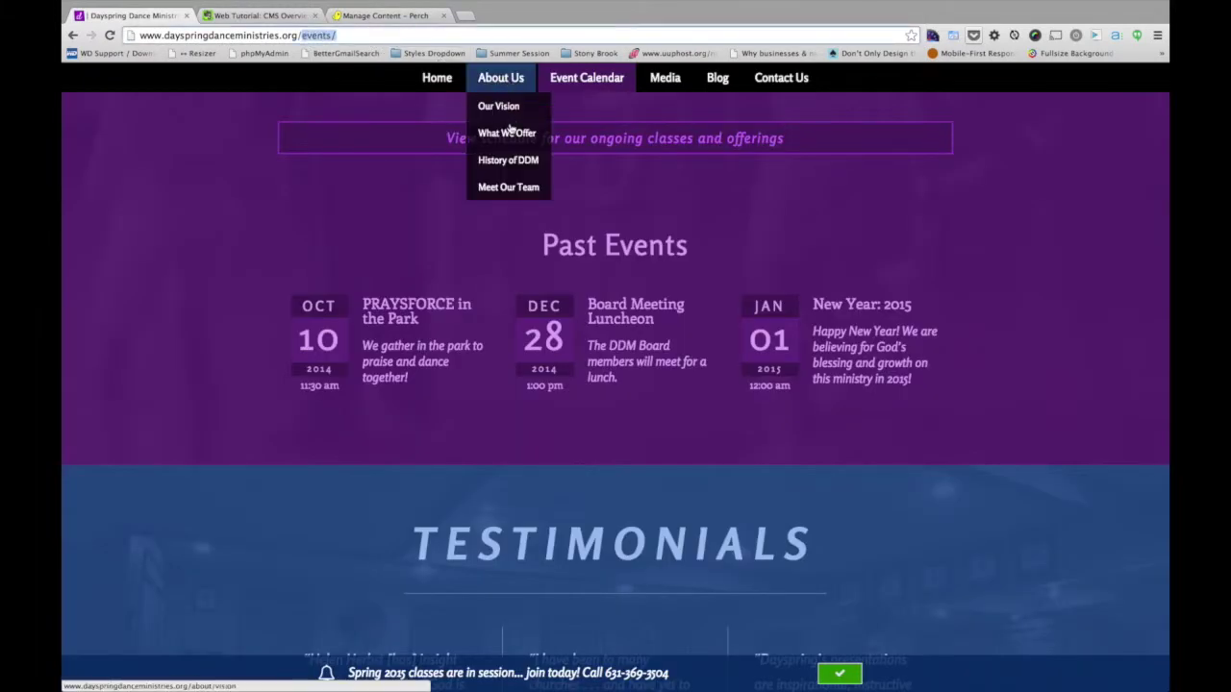
left_click(510, 187)
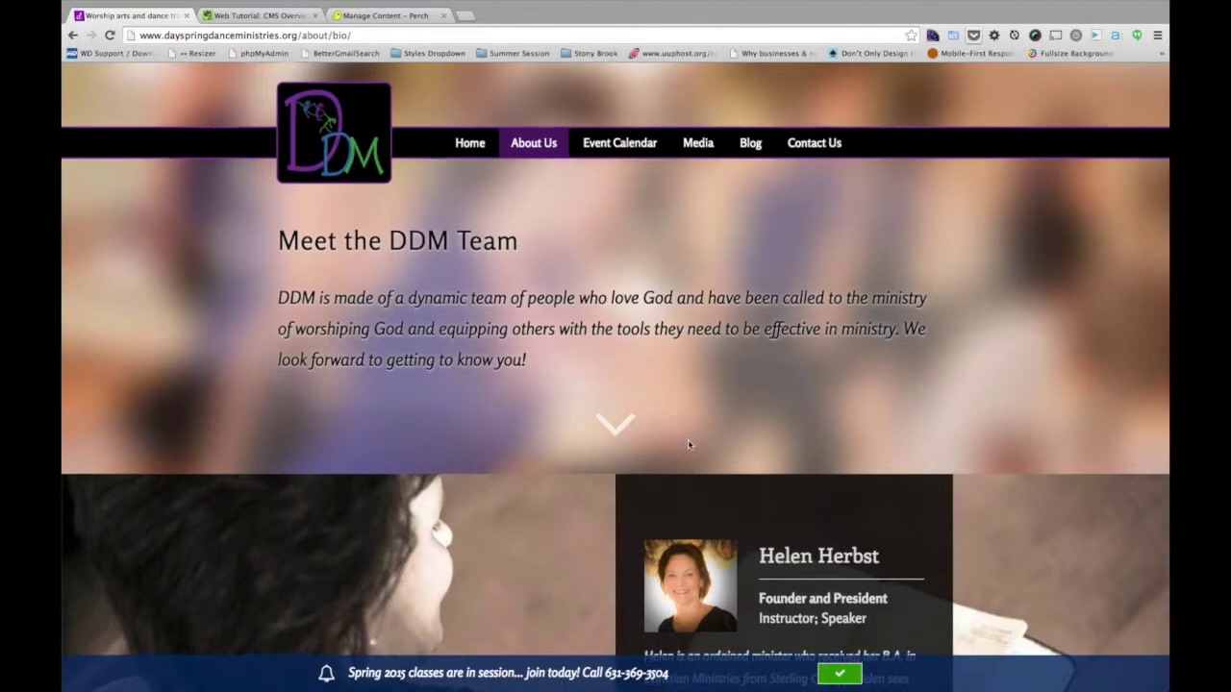
Step: Scroll the team page down to the founder's bio
scroll(688, 439, "down", 3)
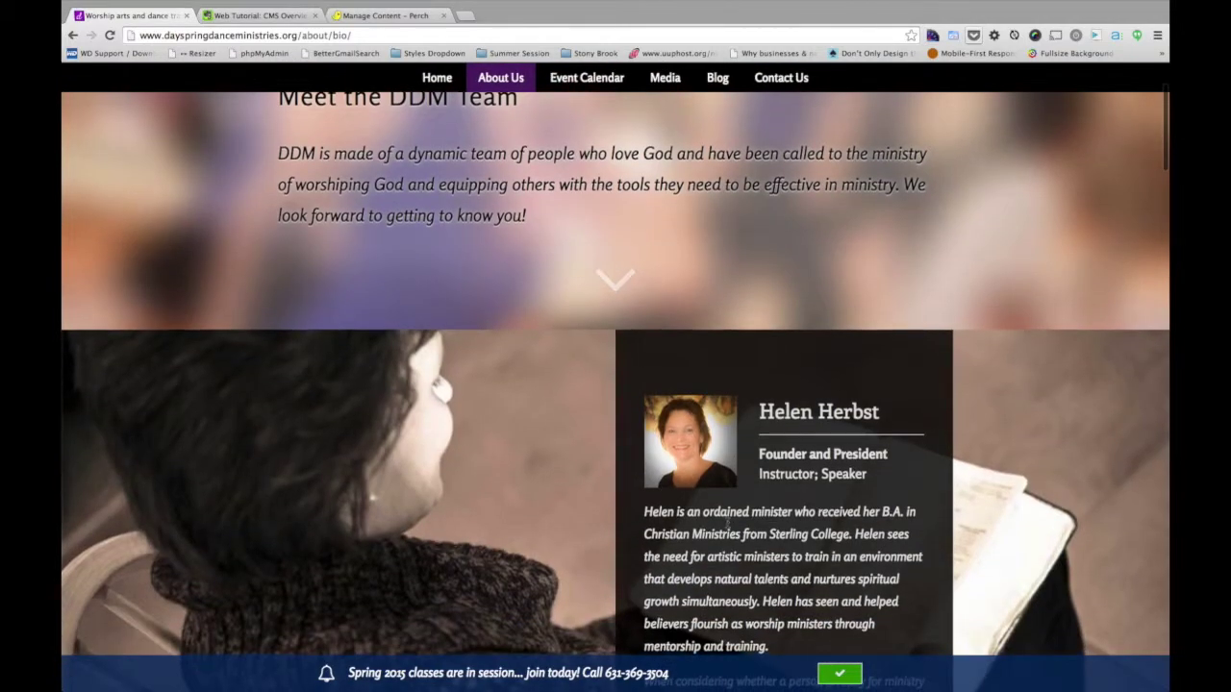
scroll(728, 525, "down", 3)
scroll(727, 522, "down", 2)
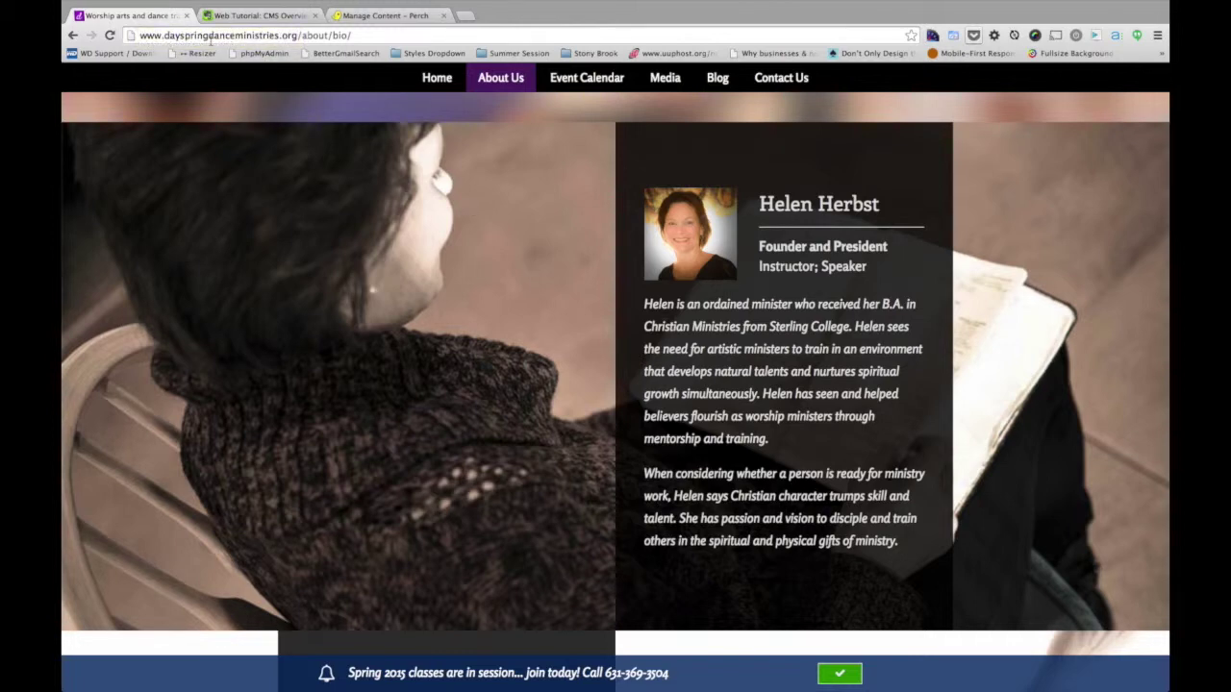
scroll(688, 342, "down", 2)
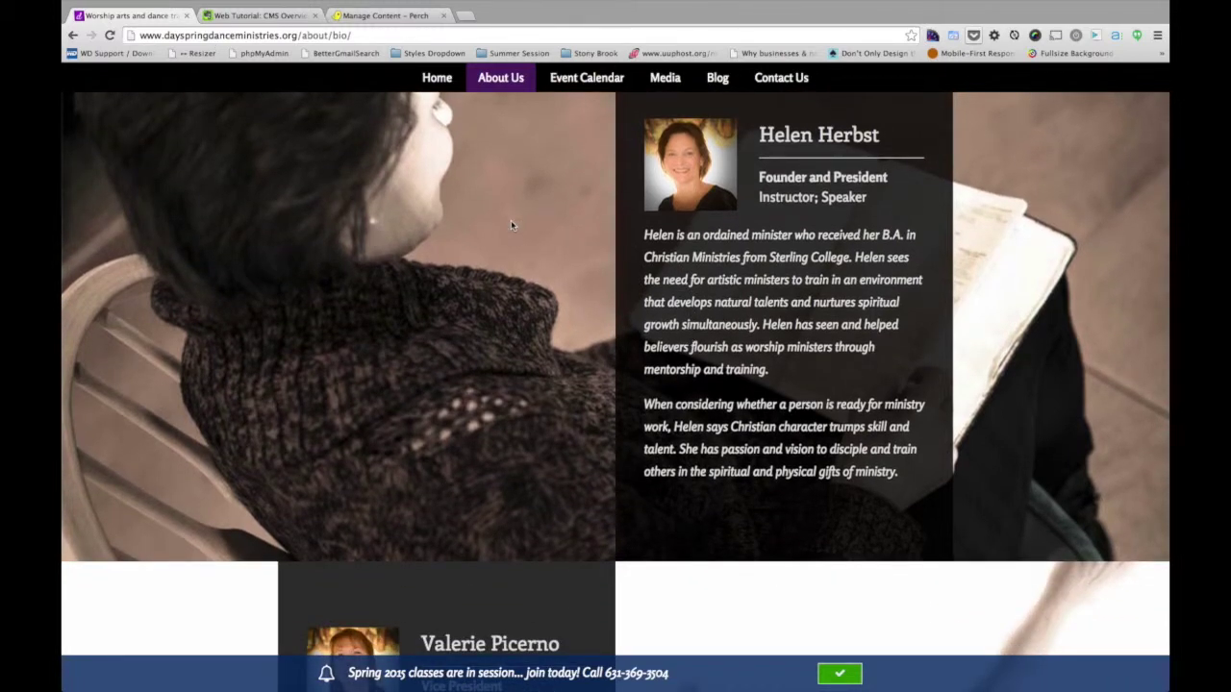
scroll(512, 225, "up", 1)
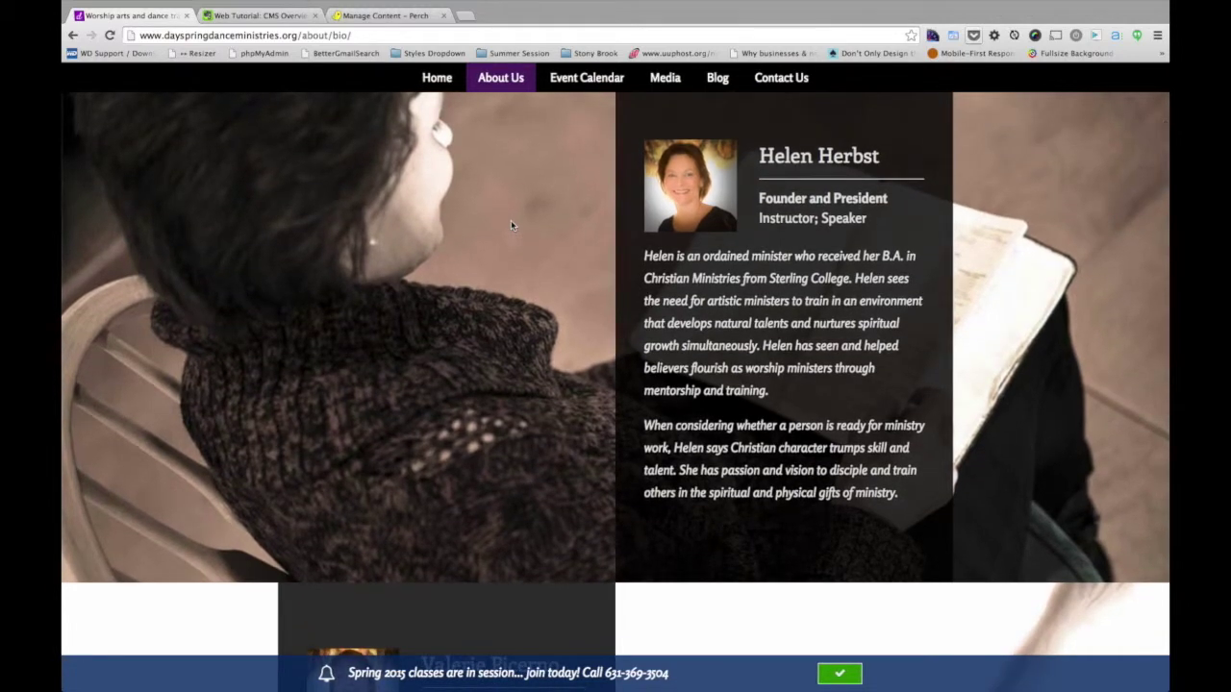
scroll(512, 225, "up", 2)
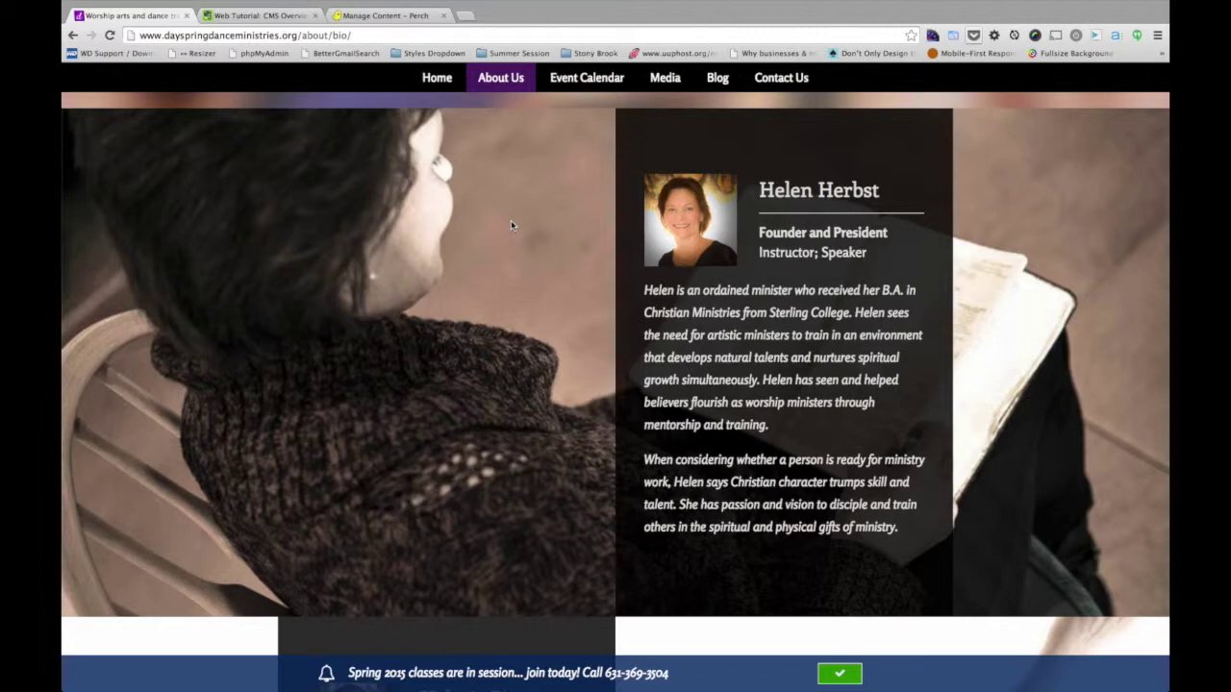
left_click(777, 213)
Step: Open the Bio Entries region from the Bio row in Perch and check the first bio item's heading
left_click_drag(777, 213, 806, 346)
left_click(805, 346)
left_click(399, 19)
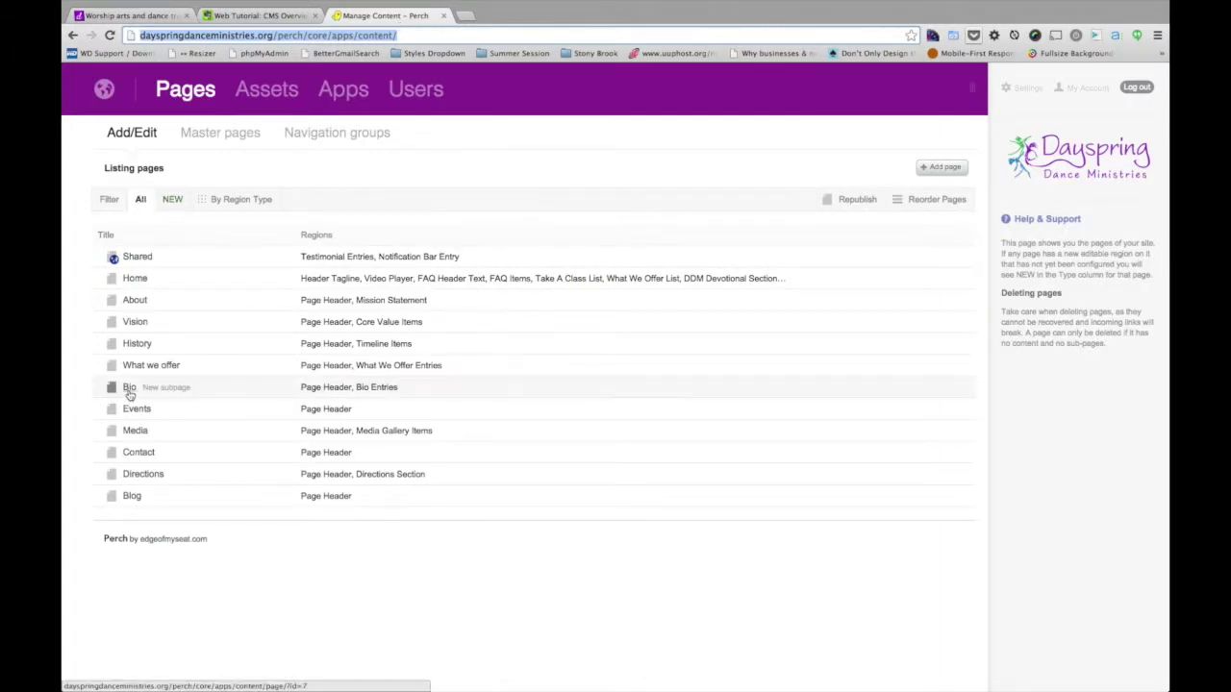
left_click(383, 391)
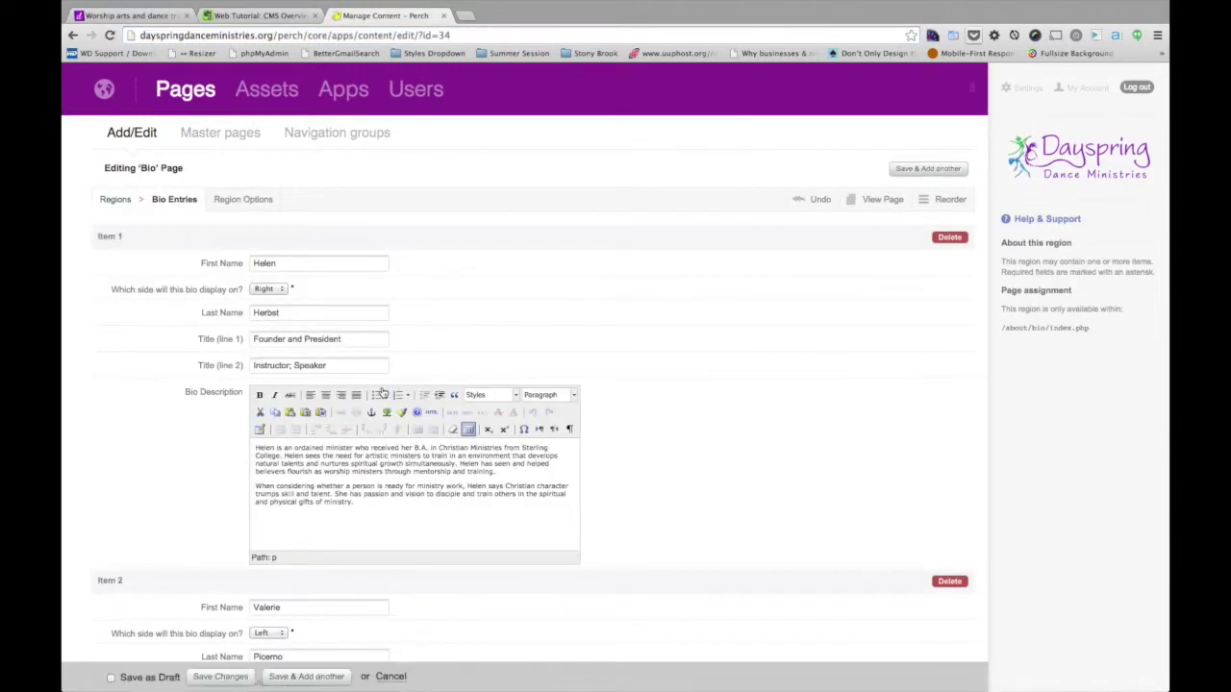
left_click_drag(130, 239, 96, 238)
left_click(96, 237)
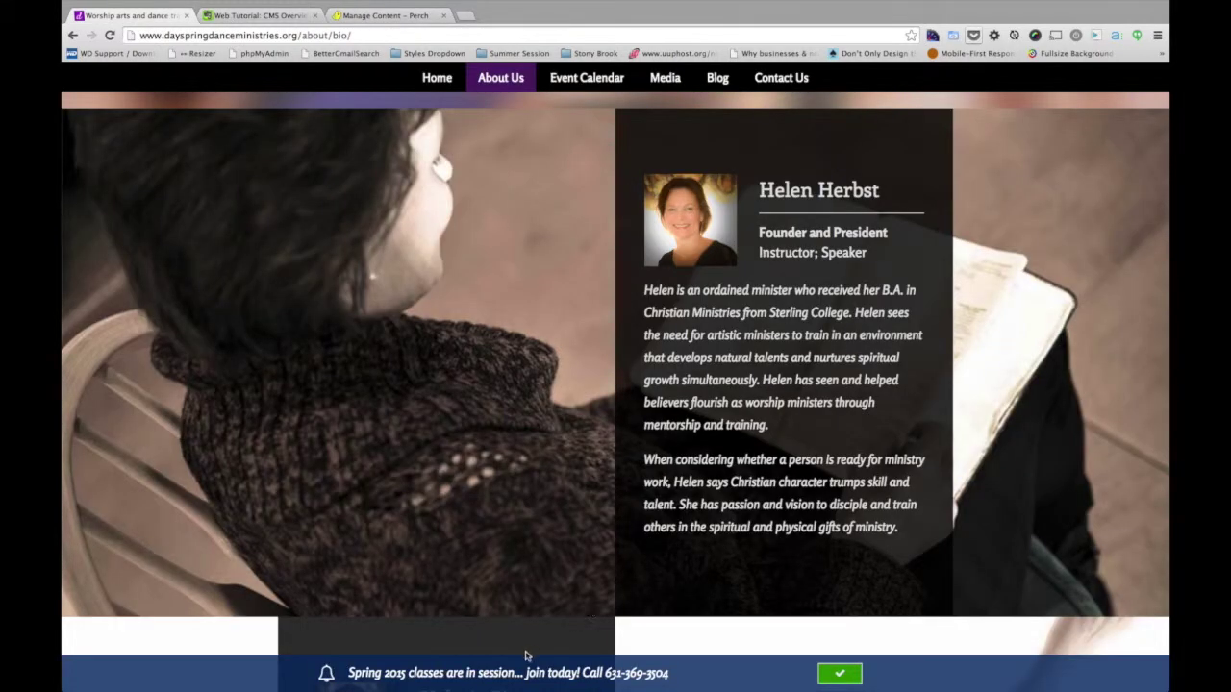
Step: Scroll through the remaining team members' bios on the live Meet Our Team page
scroll(558, 581, "down", 3)
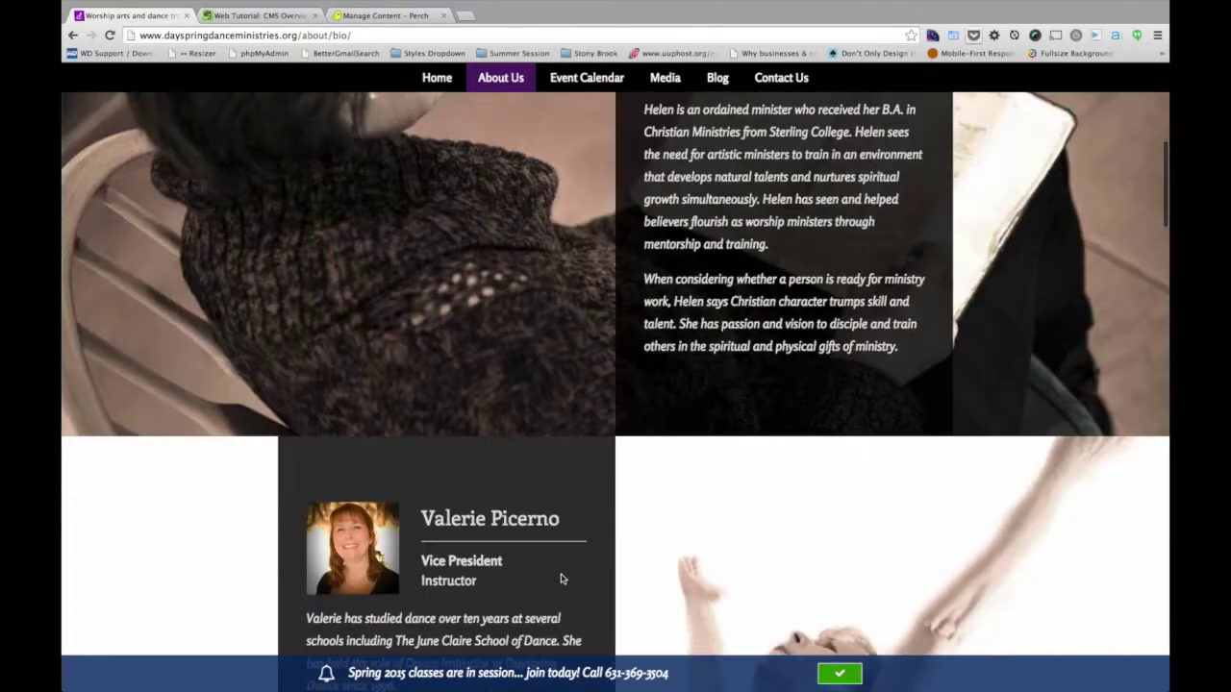
scroll(562, 579, "down", 10)
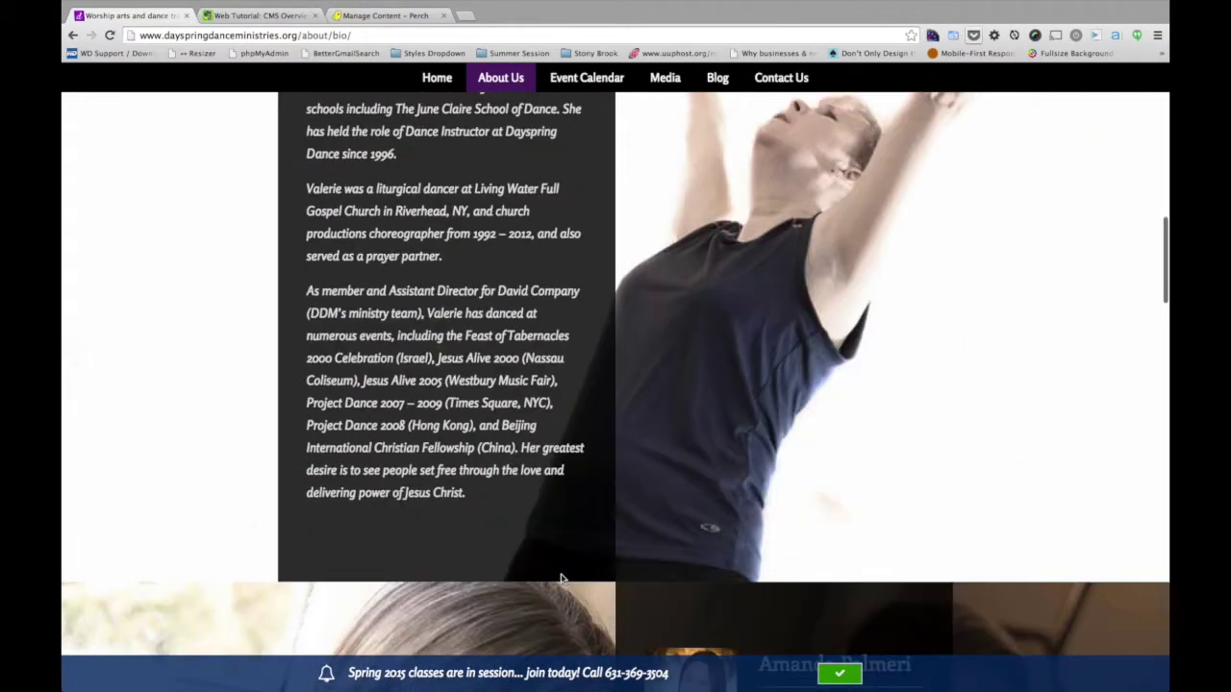
scroll(562, 575, "down", 12)
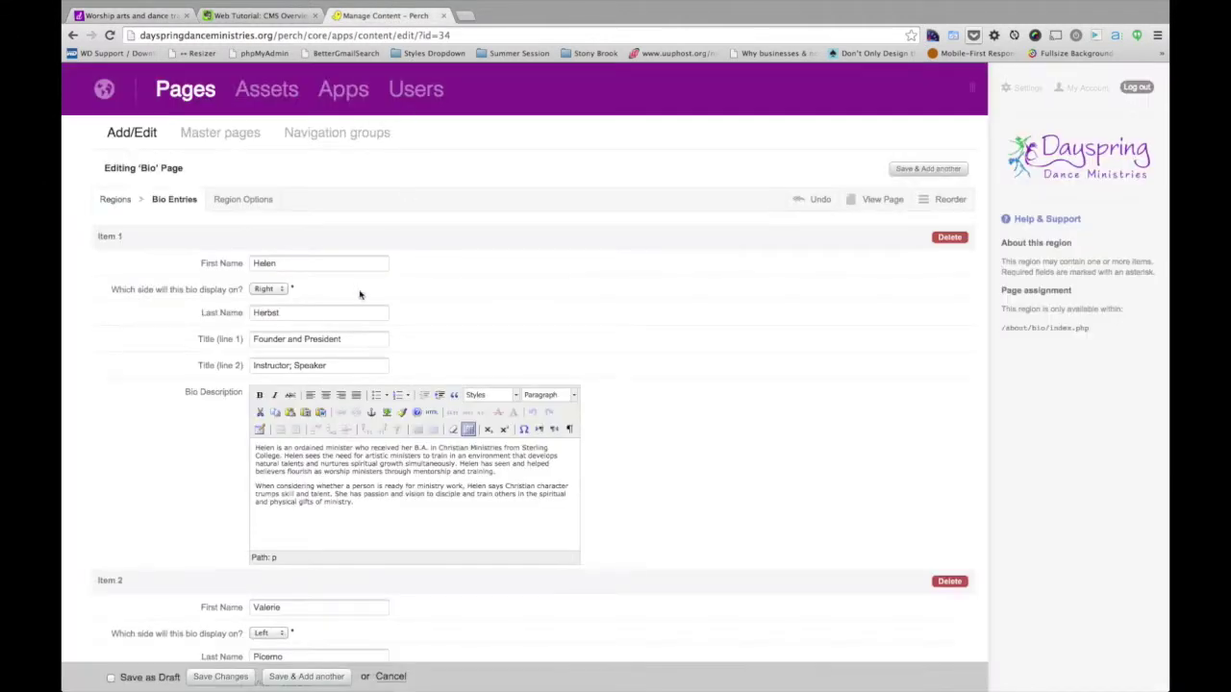
left_click(269, 289)
left_click(175, 293)
left_click(171, 287)
left_click(336, 289)
left_click(304, 291)
left_click(231, 290)
left_click(317, 290)
left_click(257, 289)
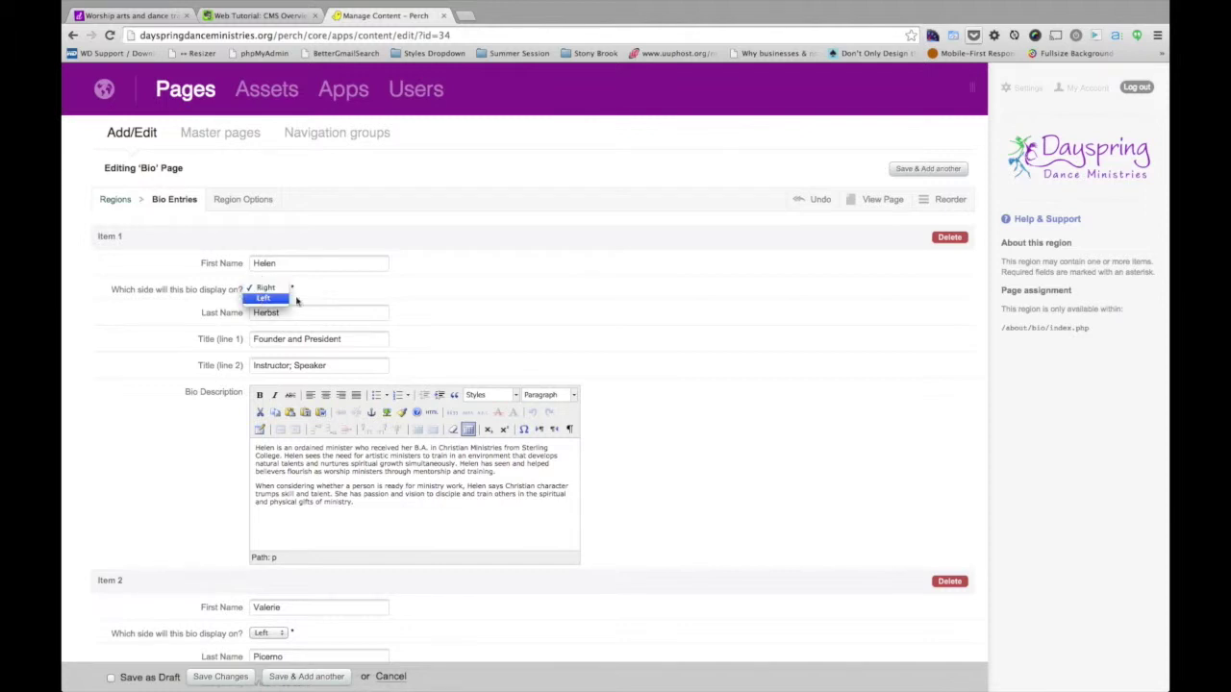
left_click(346, 304)
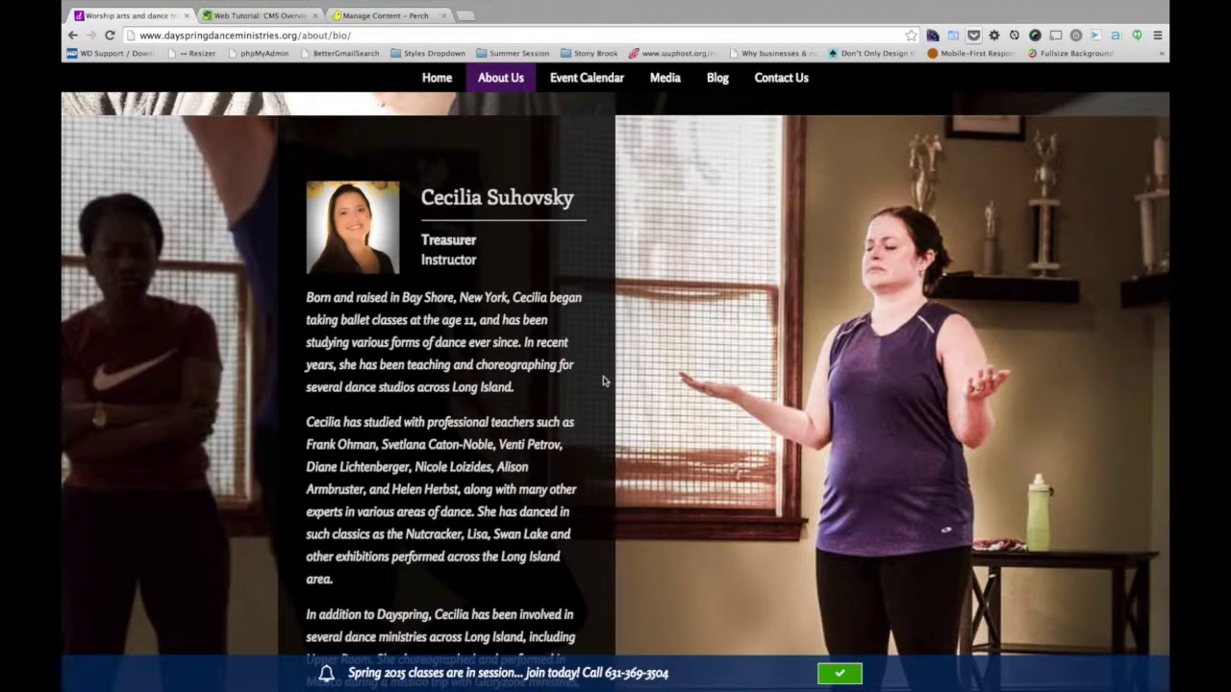
Step: Scroll to the Treasurer and Instructor's bio beside the dance photo
scroll(452, 240, "up", 2)
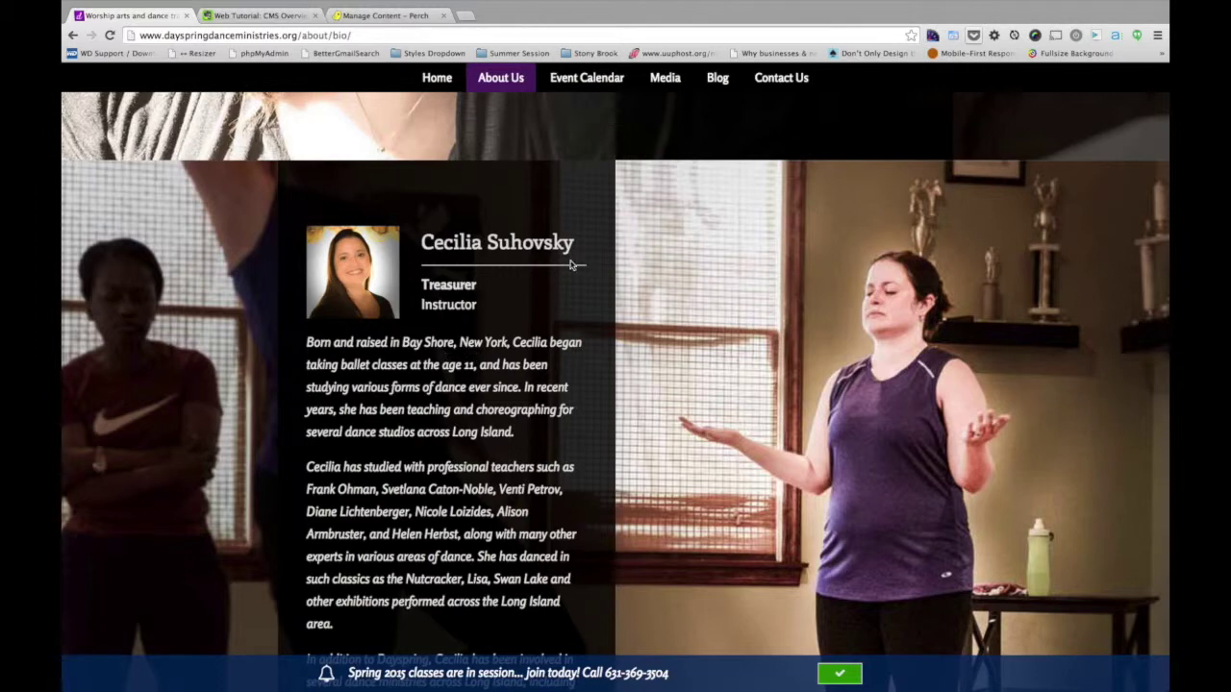
Step: Check the first bio's First Name and Title fields without changes, then scroll through all bio items
left_click(403, 17)
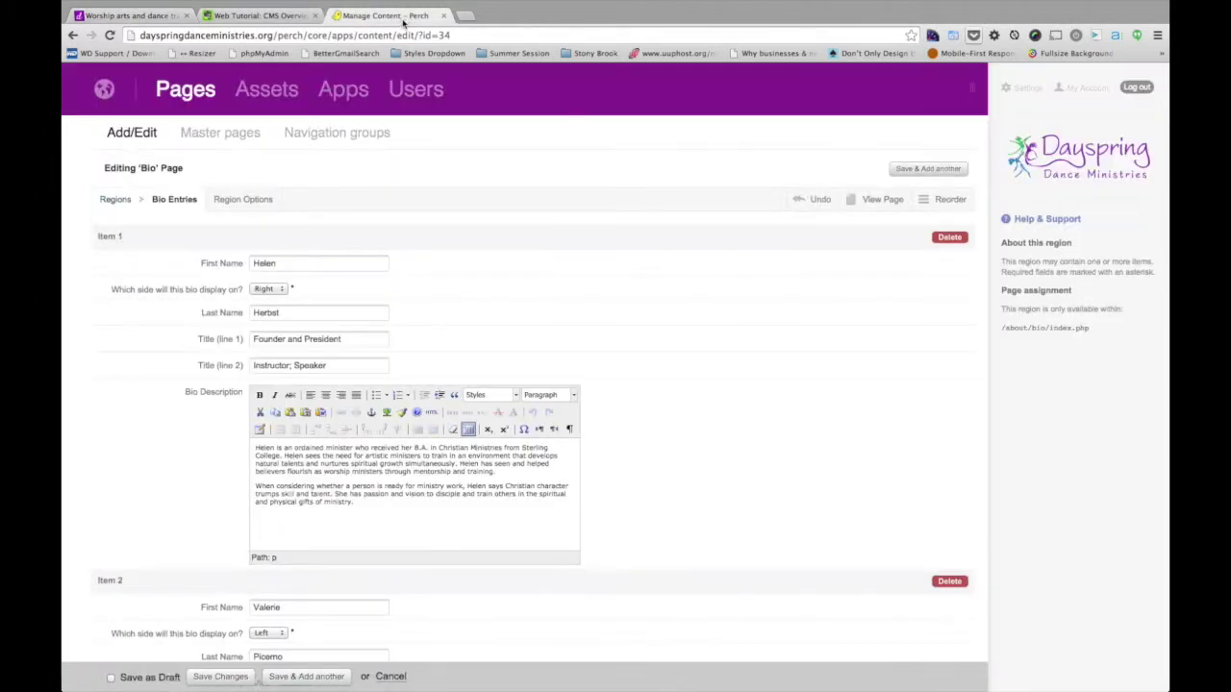
left_click(356, 266)
double_click(301, 265)
left_click(366, 336)
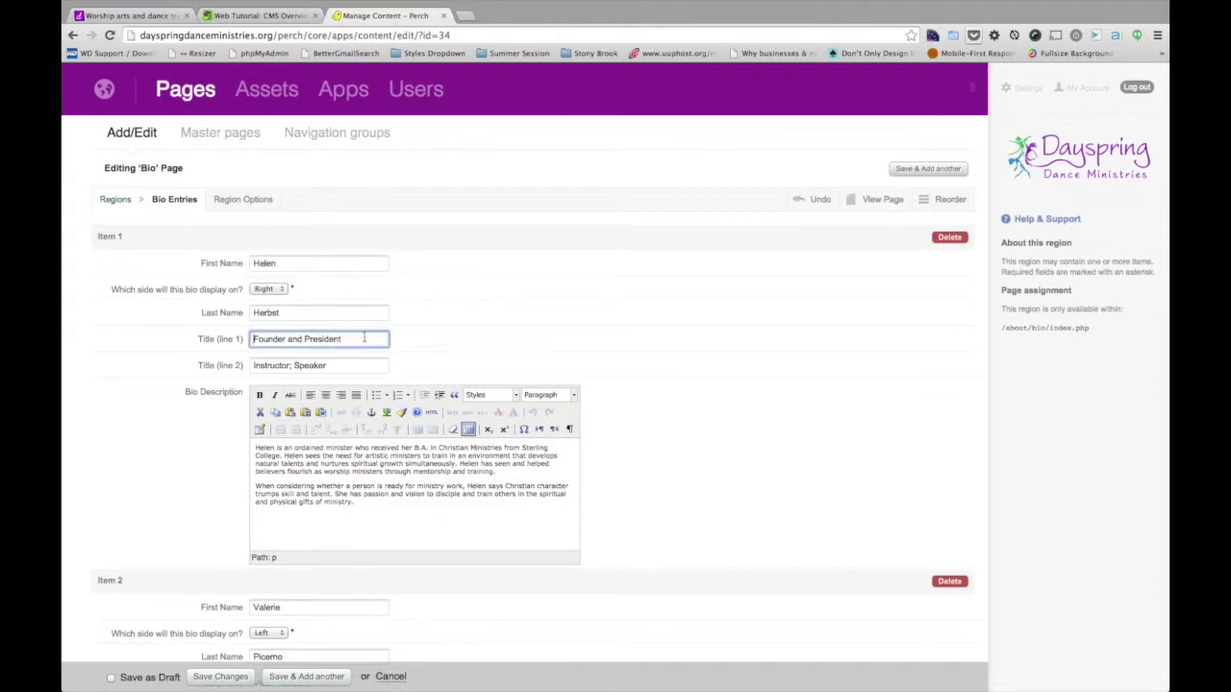
left_click(362, 337)
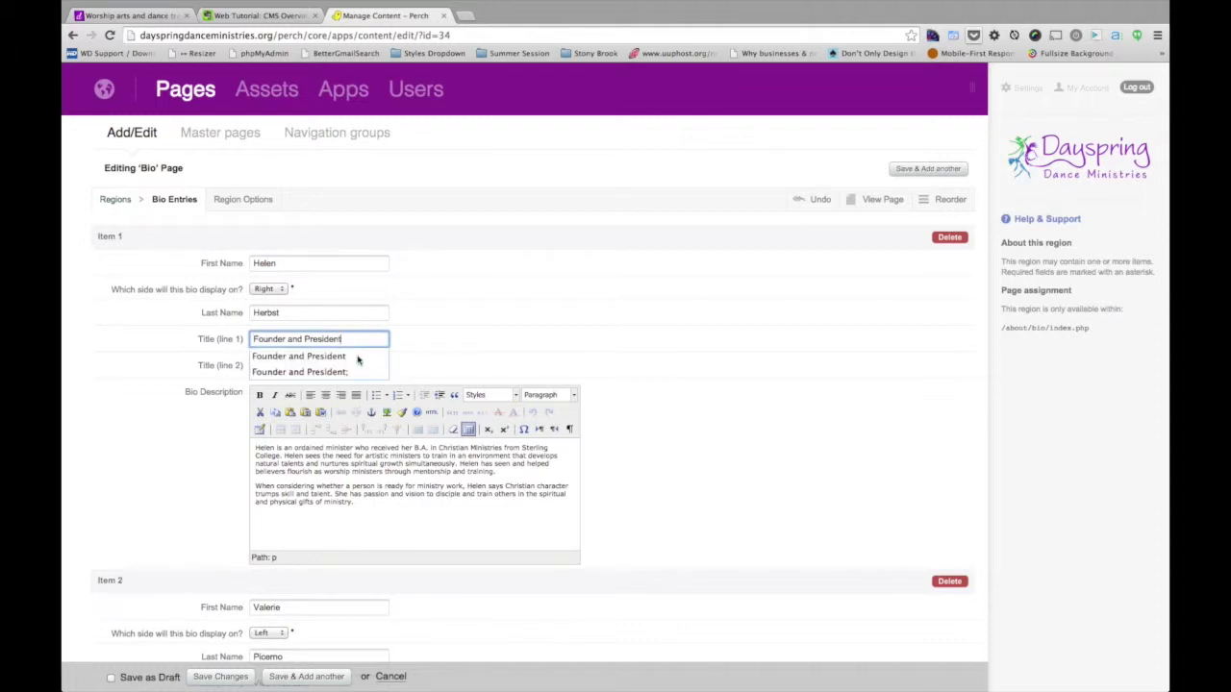
left_click(462, 361)
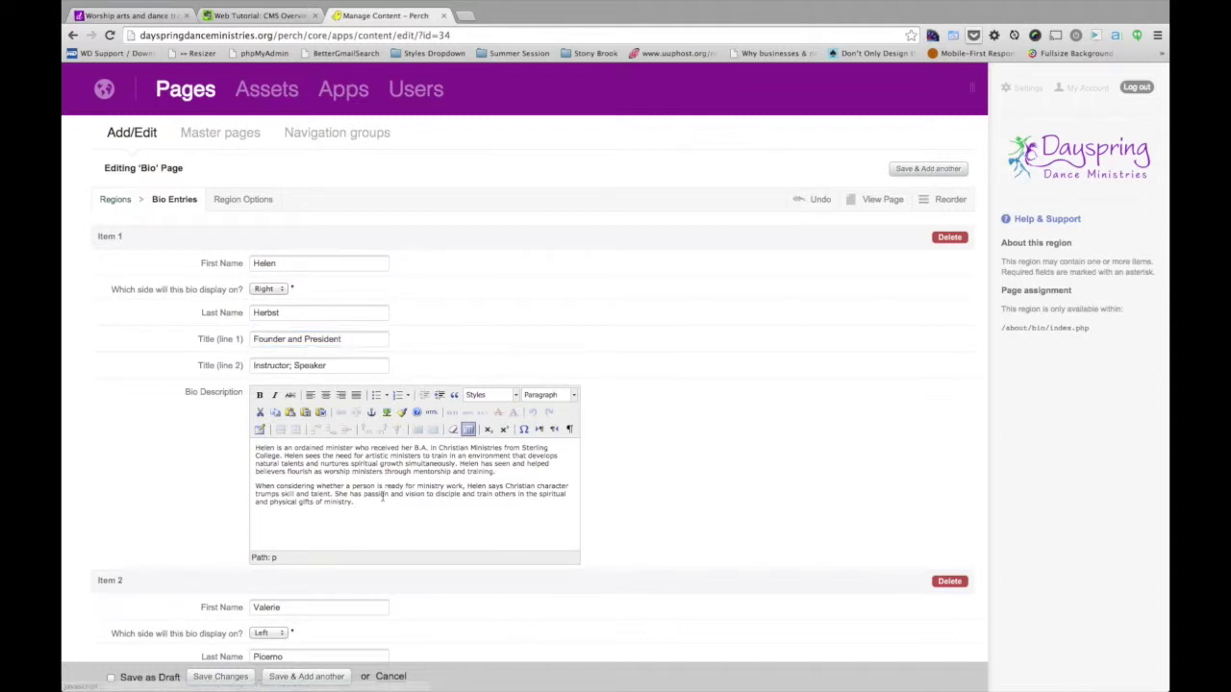
scroll(639, 486, "down", 5)
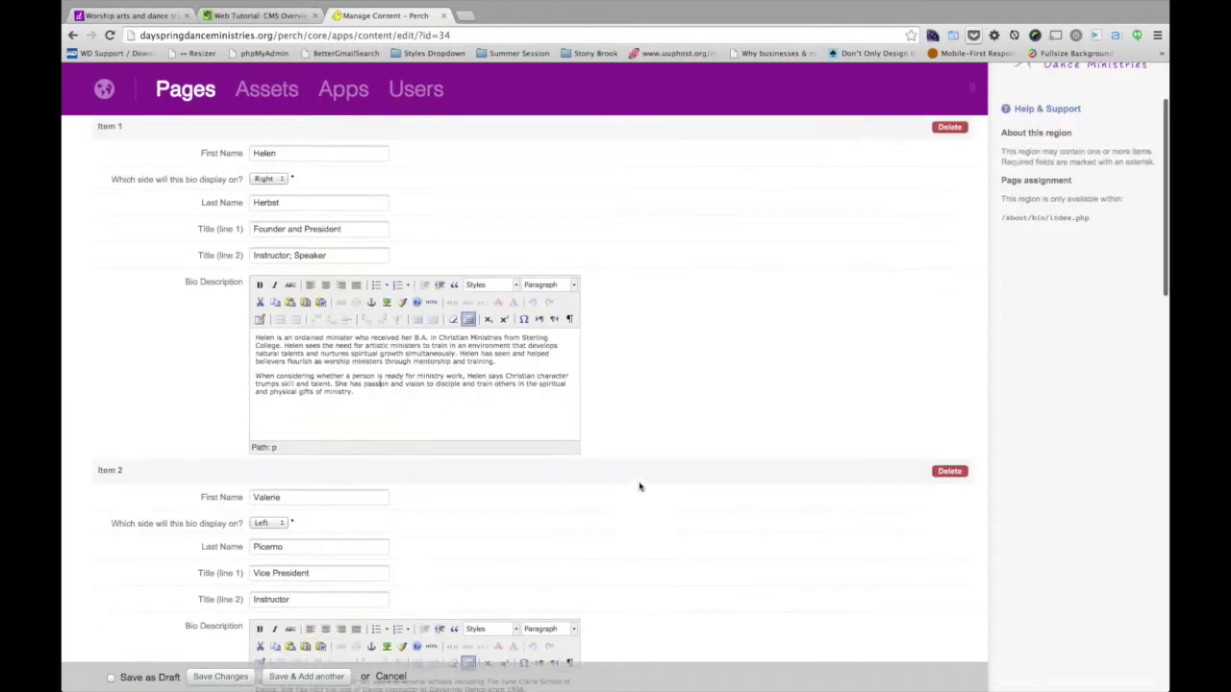
scroll(640, 487, "down", 5)
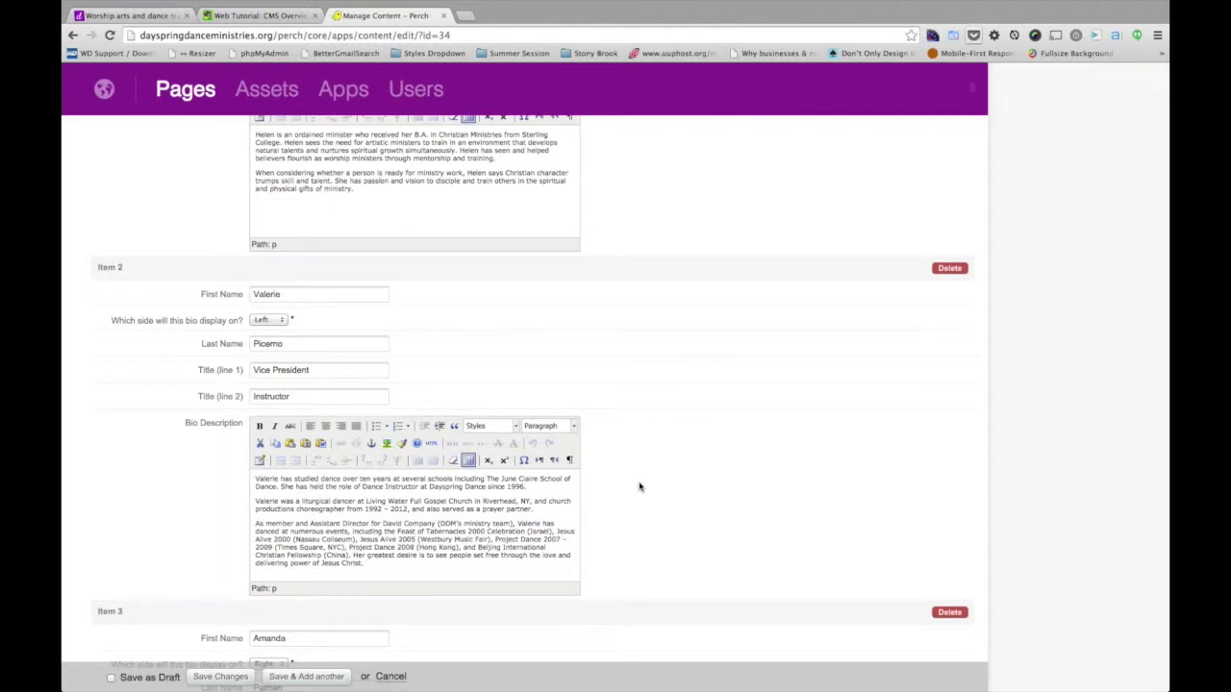
scroll(639, 487, "up", 10)
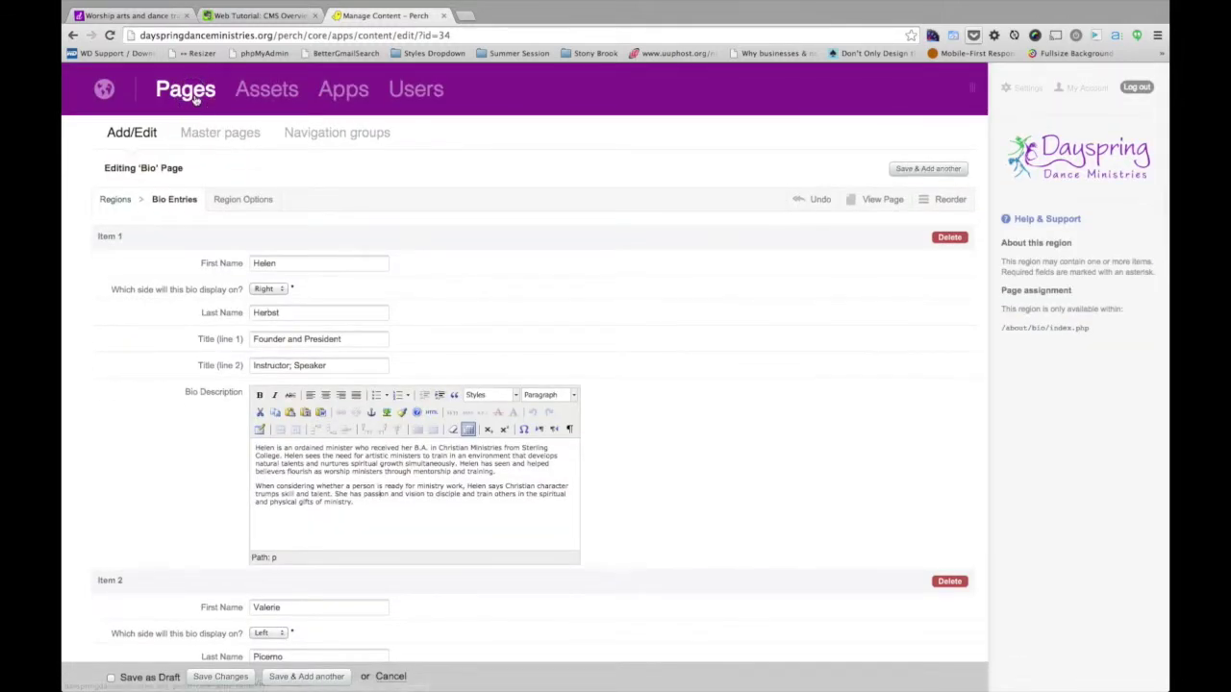
Step: Return to Pages and open the Media page's Media Gallery Items region
left_click(193, 96)
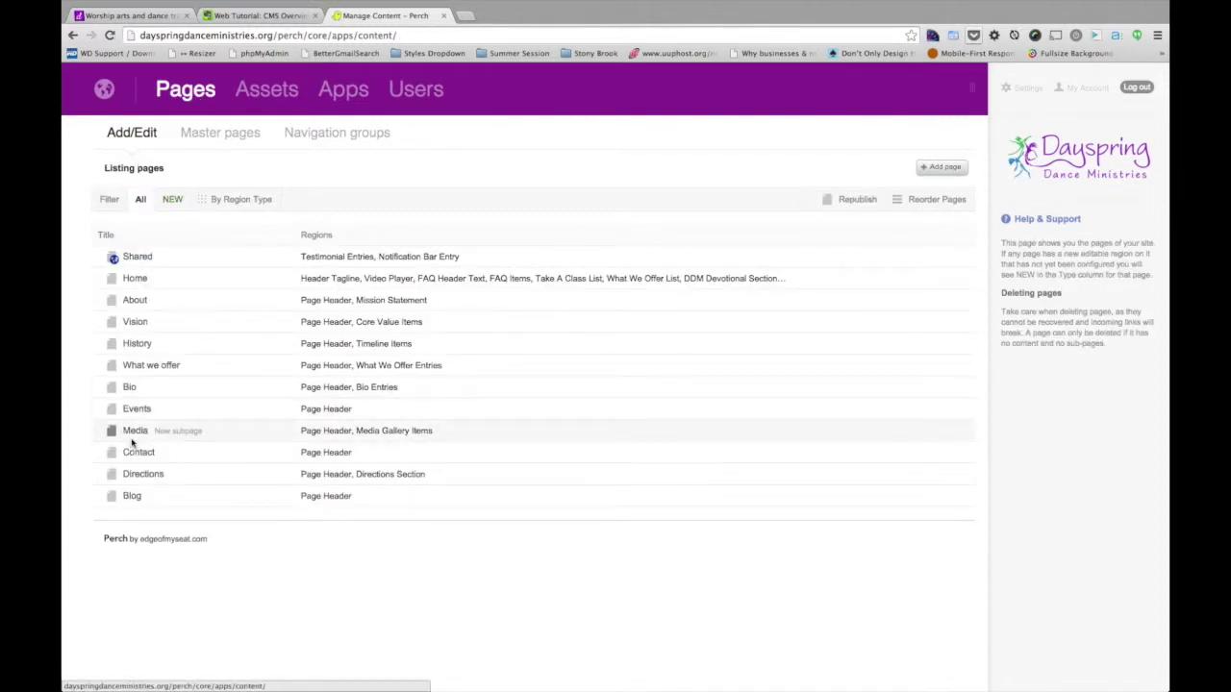
left_click(366, 438)
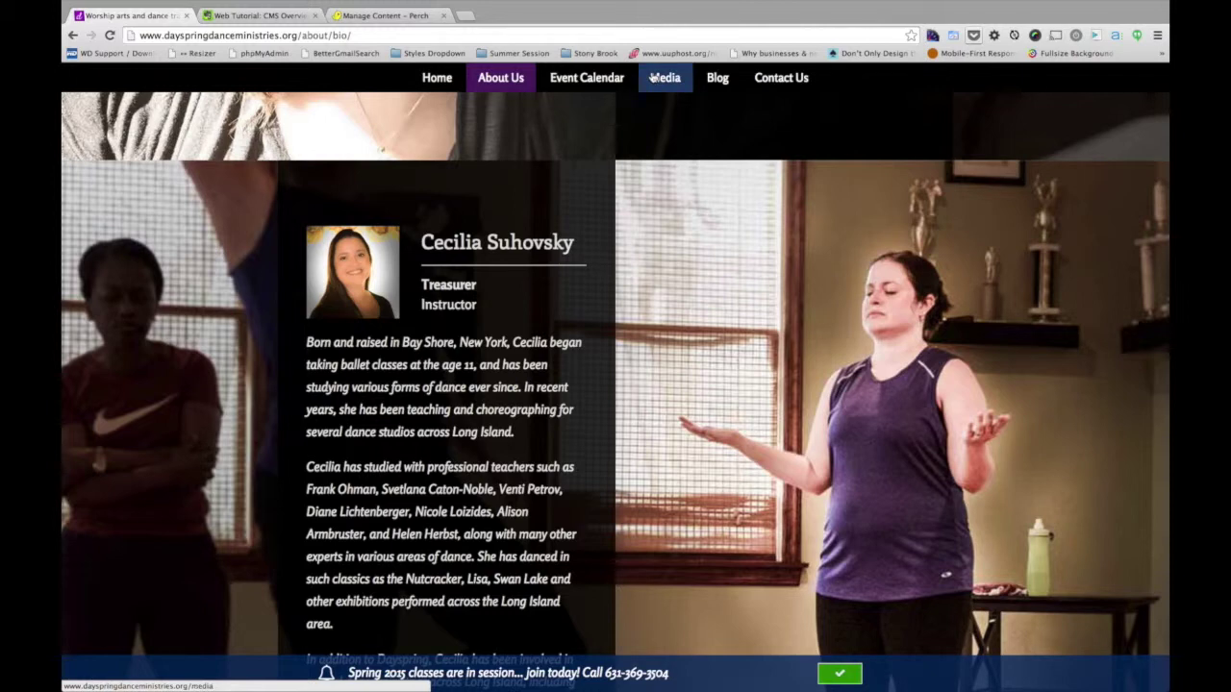
left_click(653, 78)
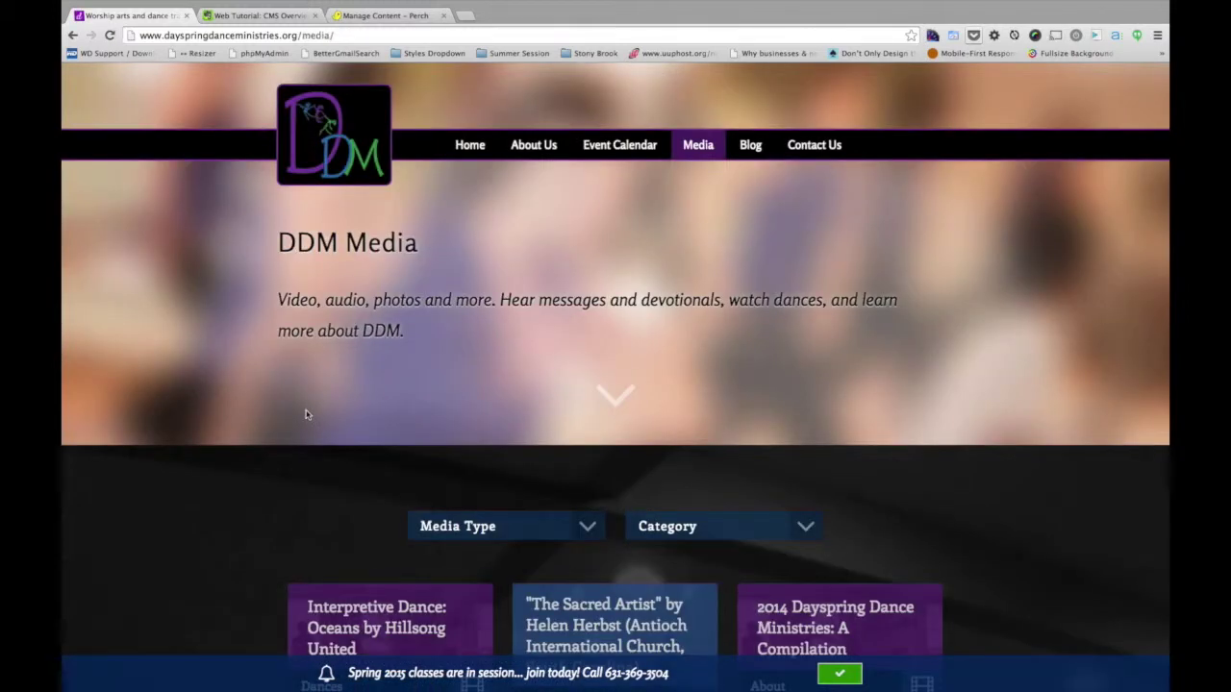
scroll(307, 414, "down", 3)
scroll(306, 414, "down", 4)
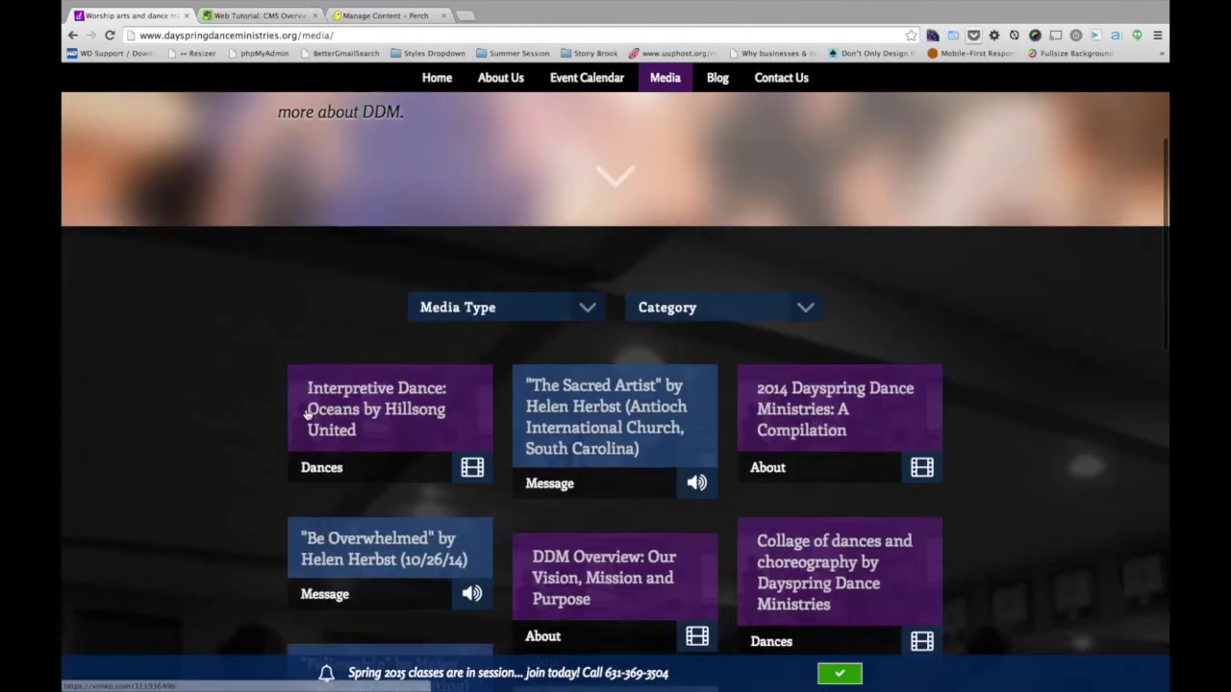
scroll(307, 414, "down", 1)
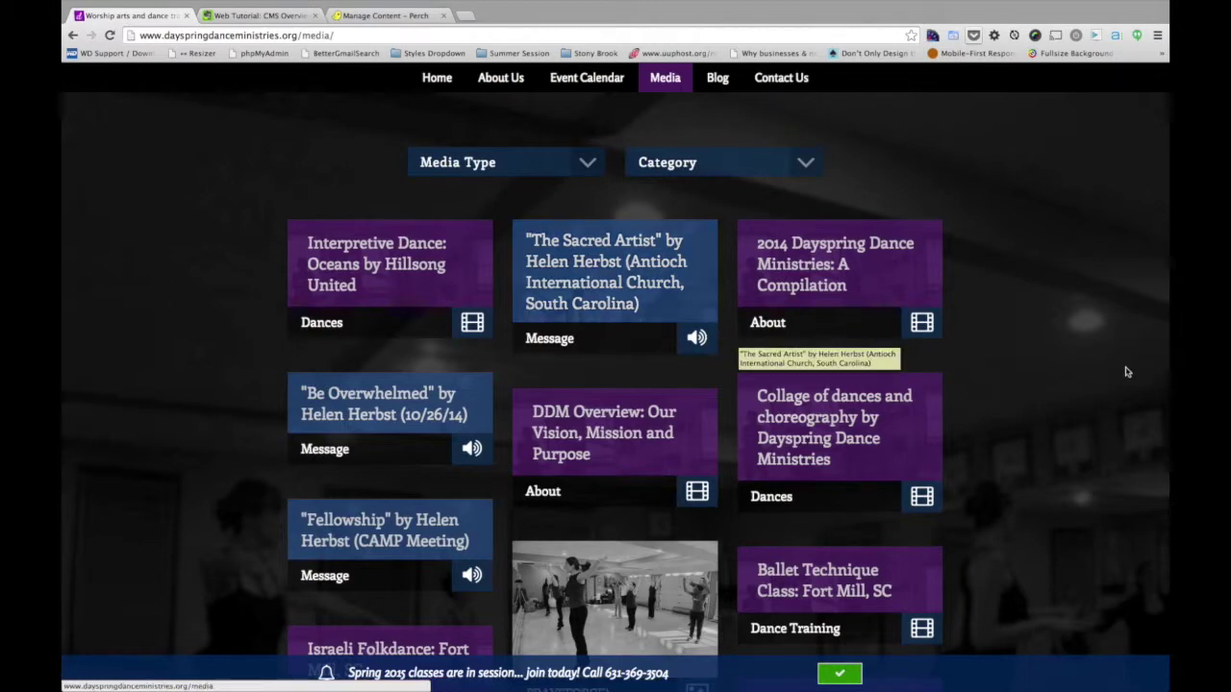
scroll(1125, 370, "down", 2)
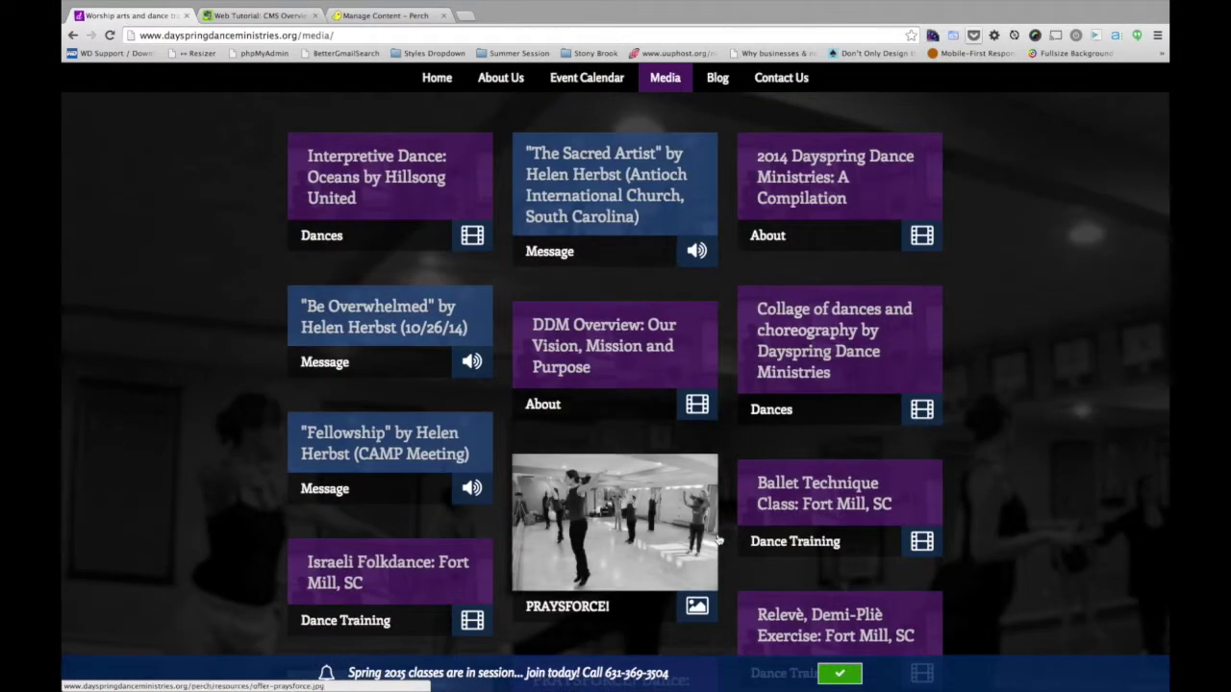
scroll(981, 434, "up", 2)
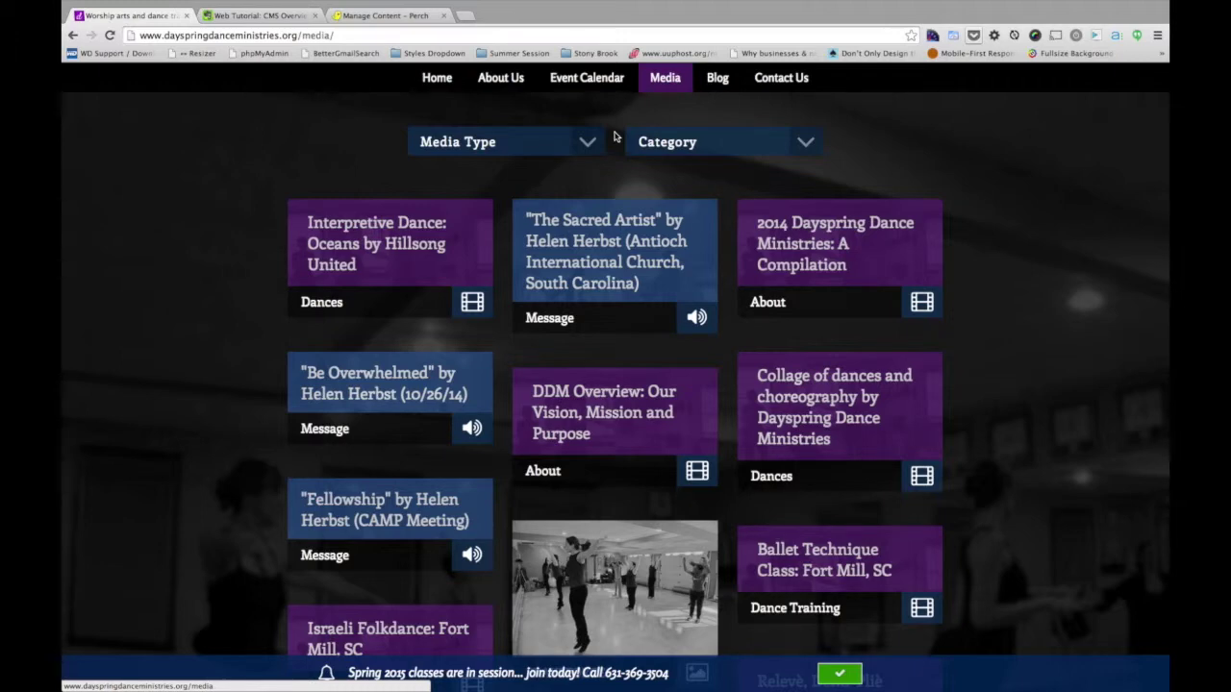
scroll(614, 132, "down", 1)
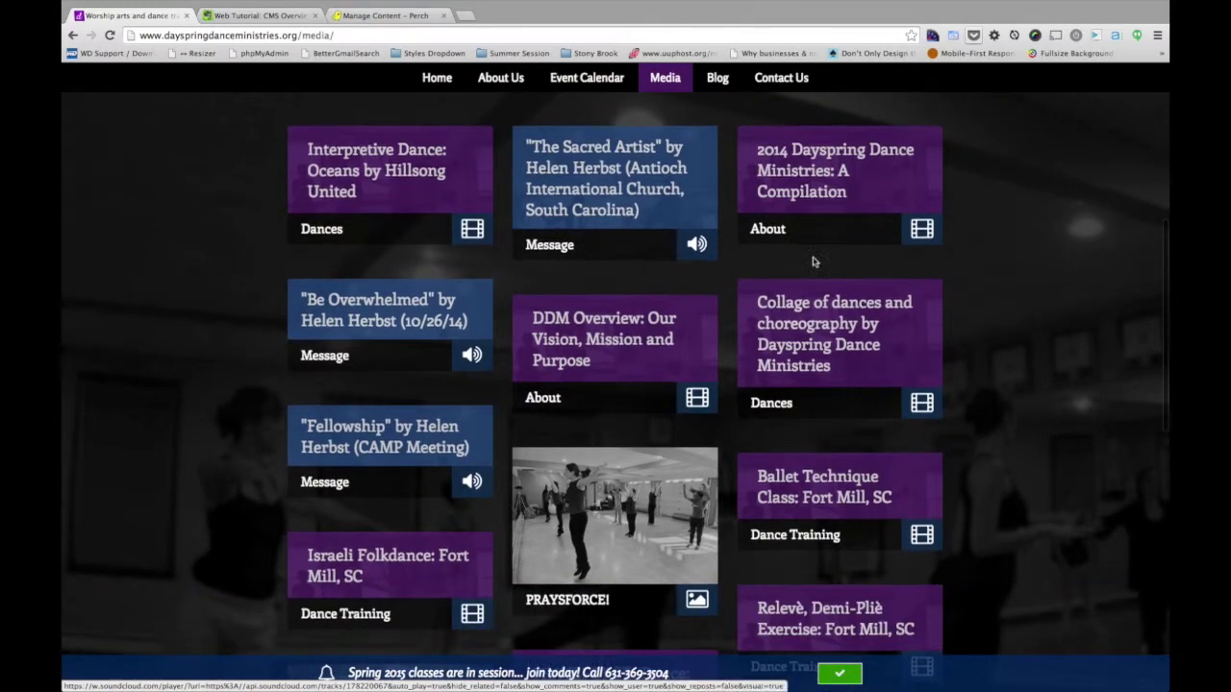
scroll(864, 300, "down", 3)
scroll(864, 300, "up", 4)
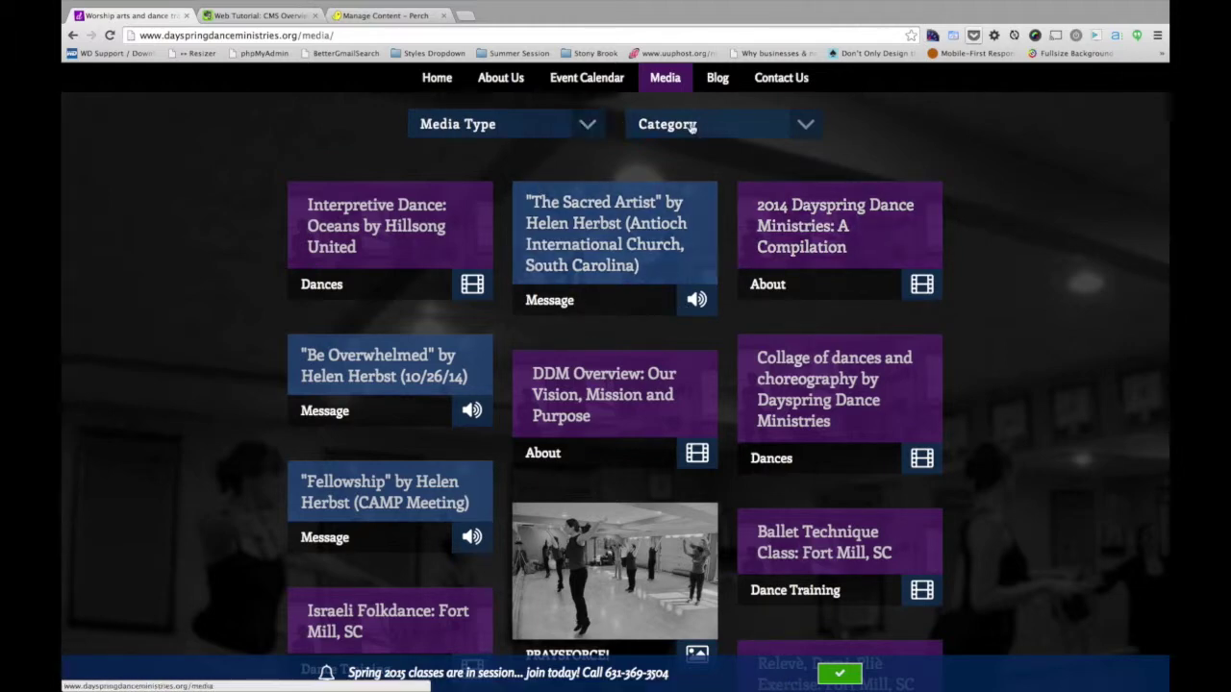
Step: Filter the gallery to Audio and play, then close, 'The Sacred Artist' message
left_click(563, 122)
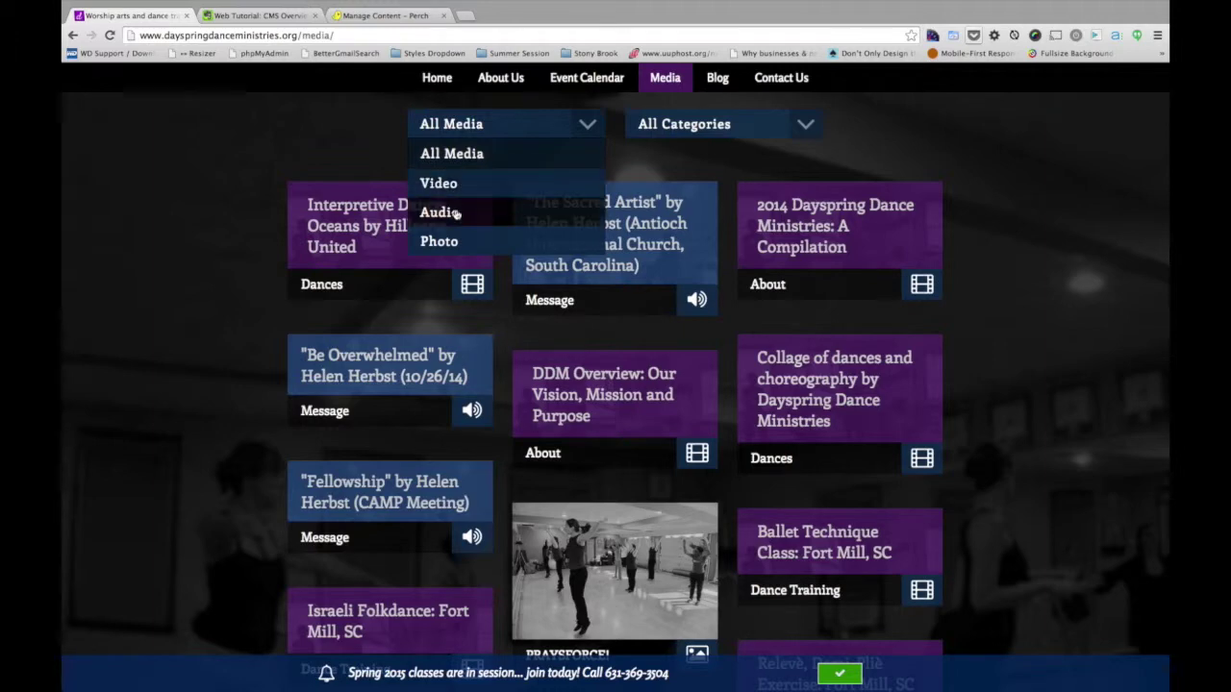
left_click(454, 213)
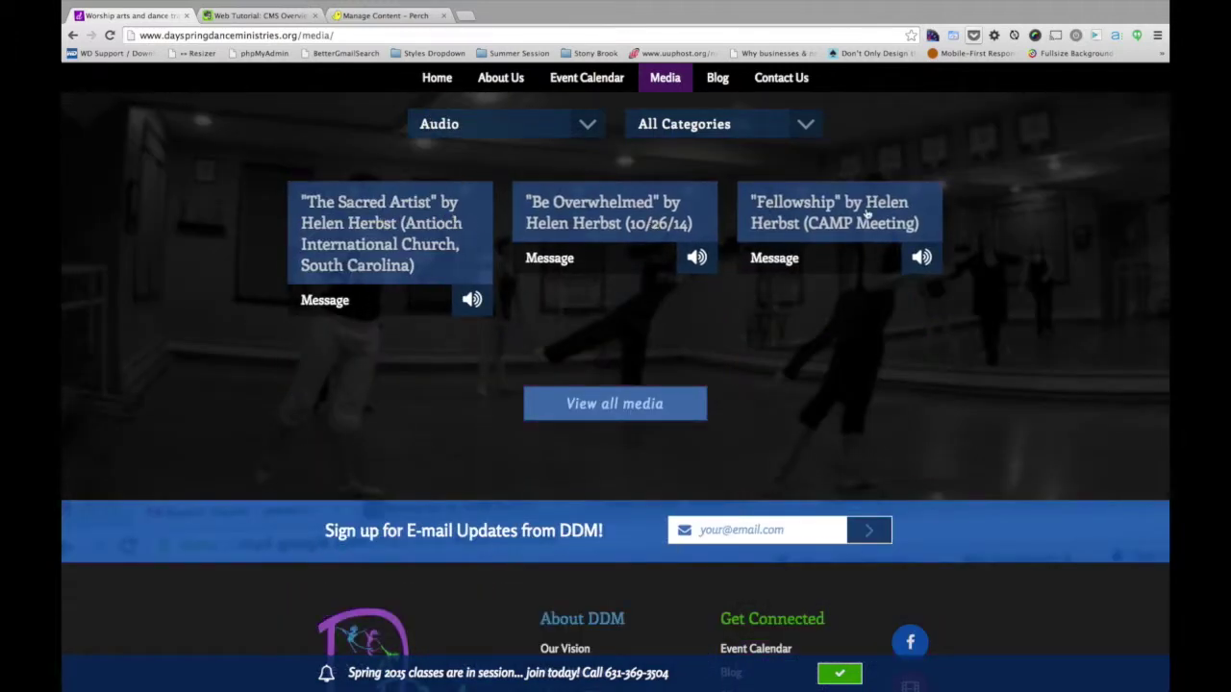
left_click(391, 218)
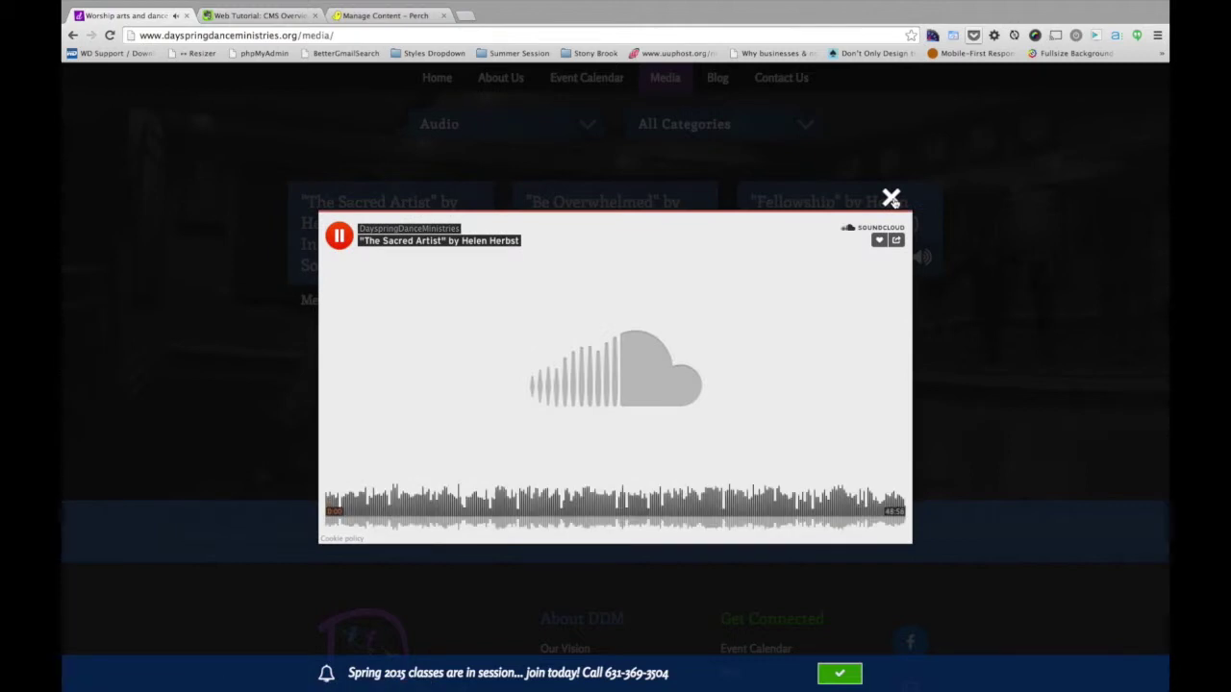
left_click(890, 198)
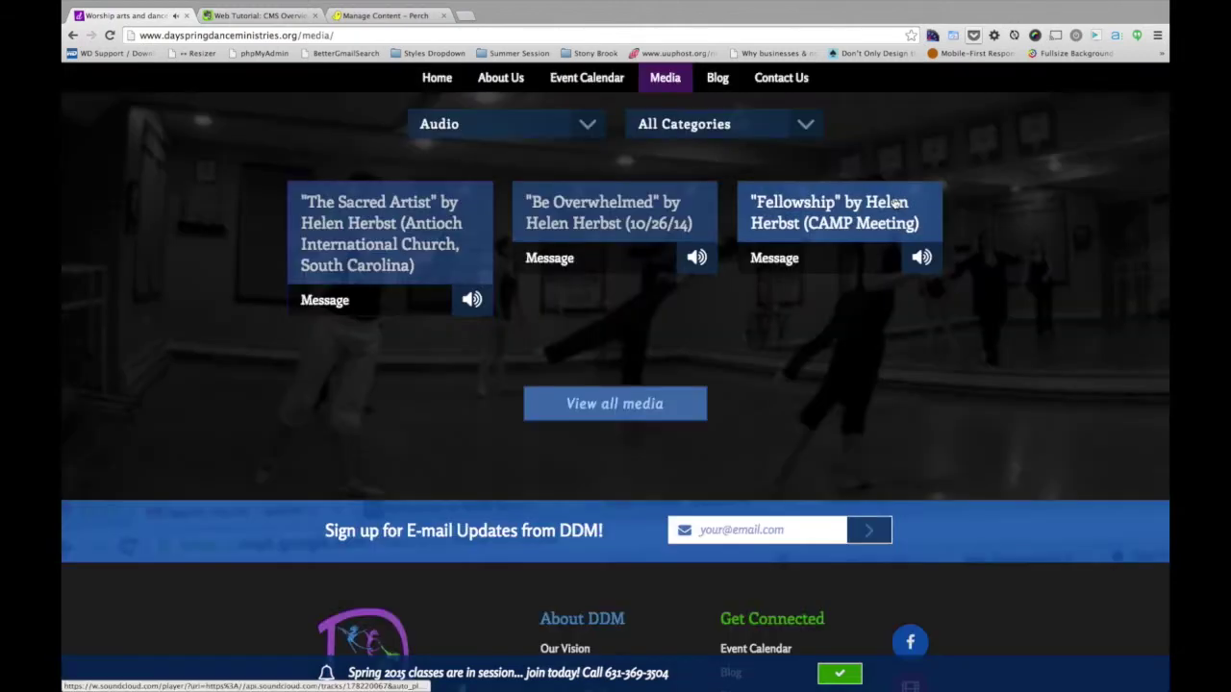
Step: Filter the gallery to Video and play, then close, the 2014 compilation video
left_click(530, 128)
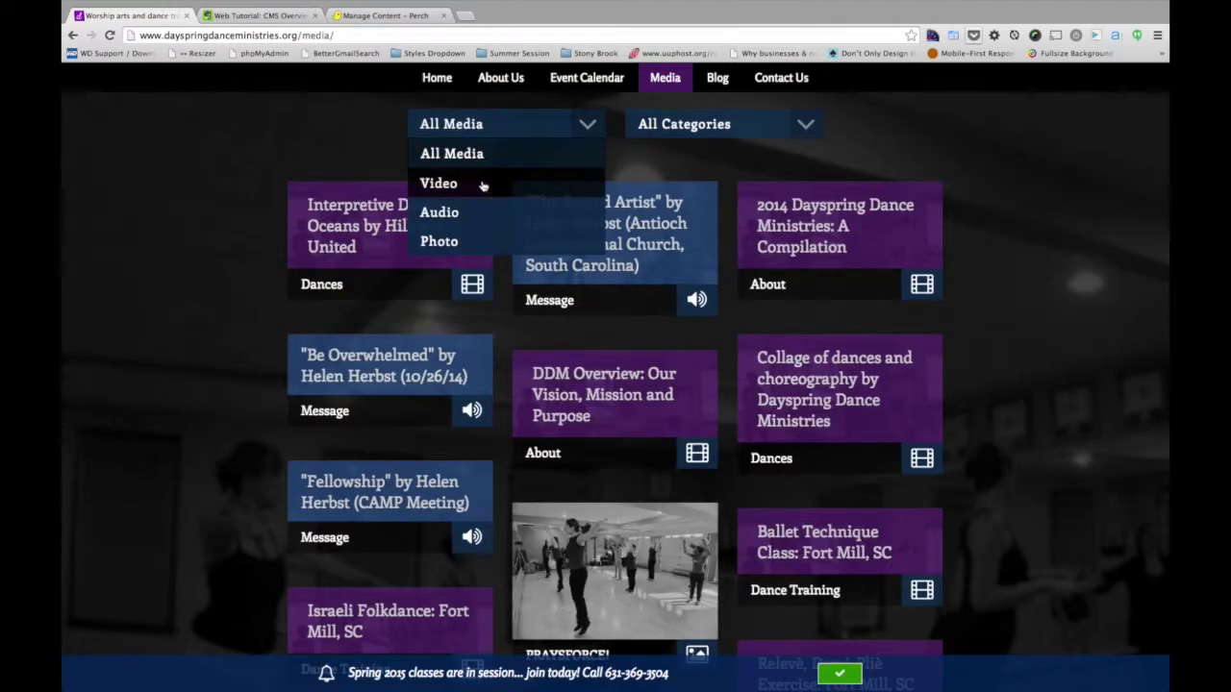
left_click(483, 186)
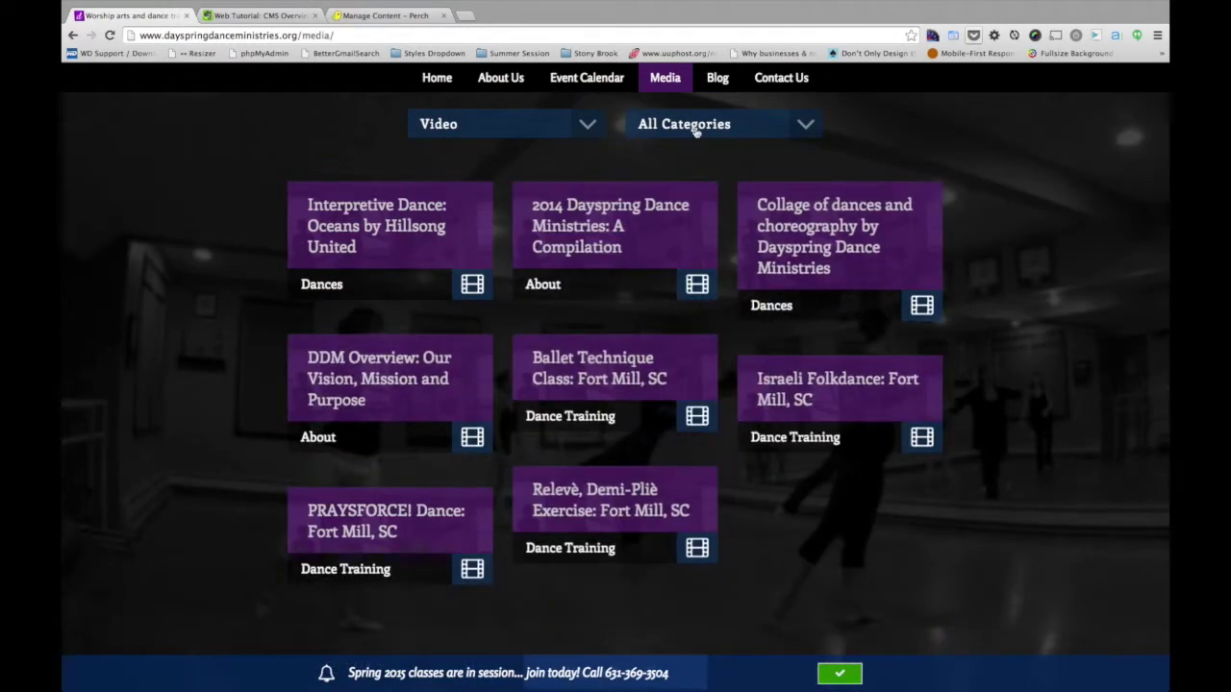
left_click(607, 246)
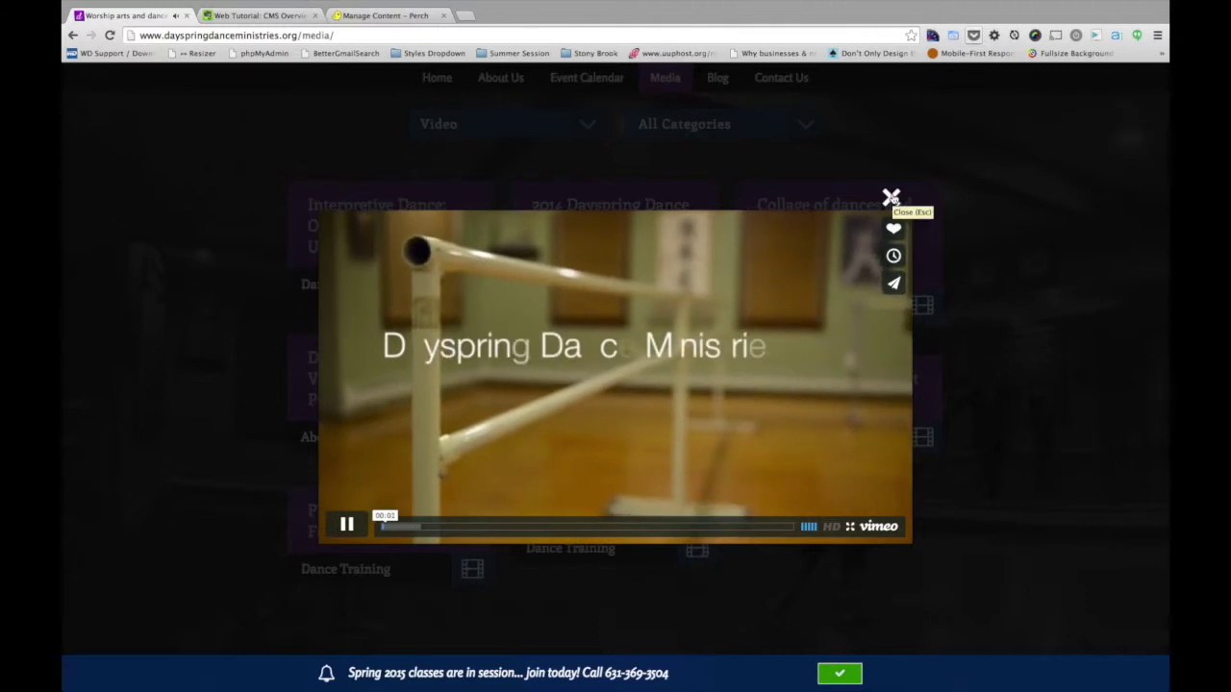
left_click(891, 198)
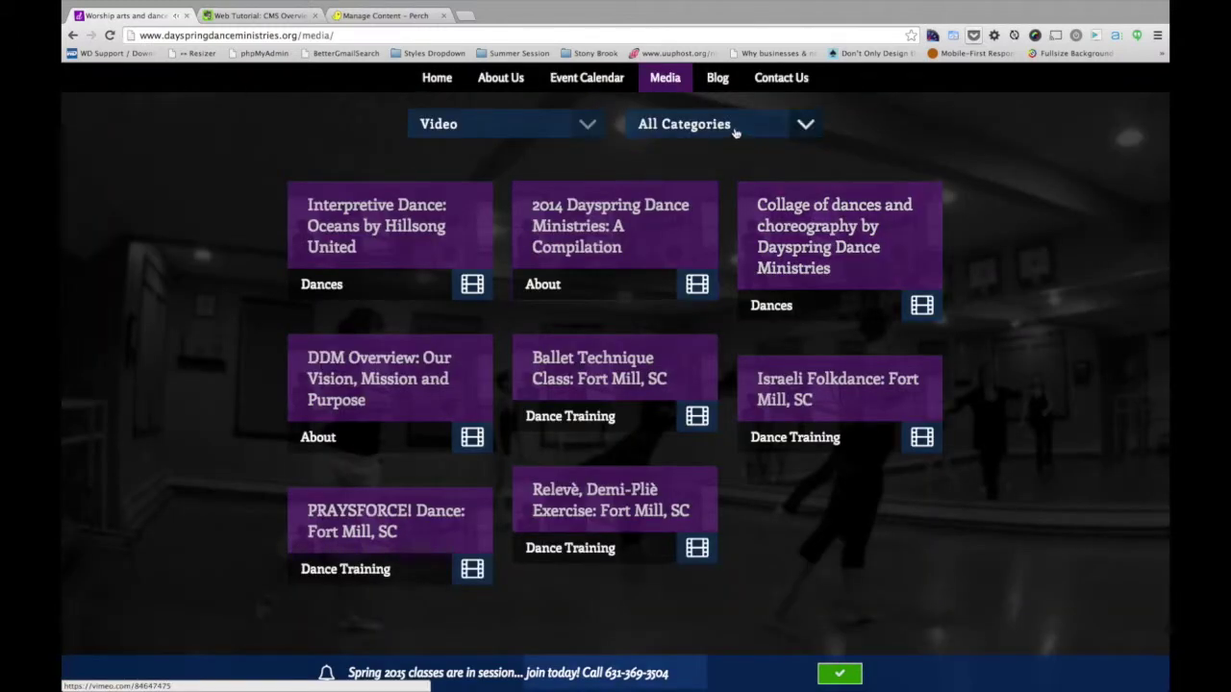
Step: Set the Category filter to Dances, leaving the two dance videos listed
left_click(736, 125)
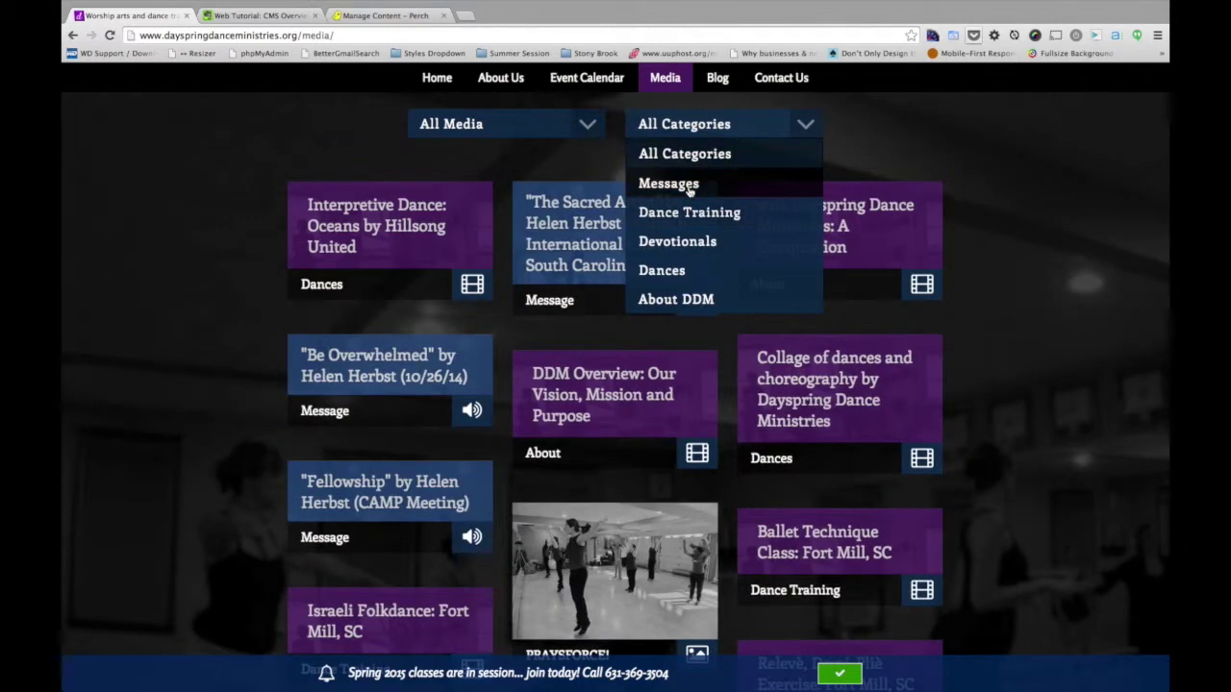
left_click(663, 270)
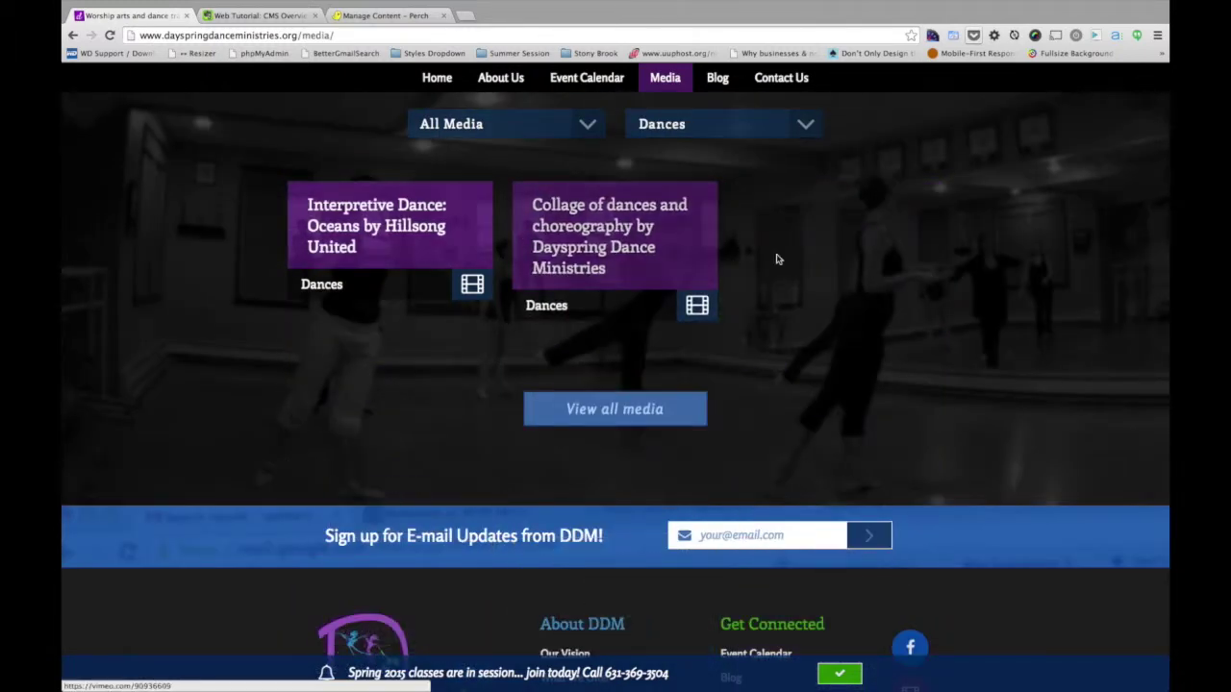
scroll(778, 260, "up", 1)
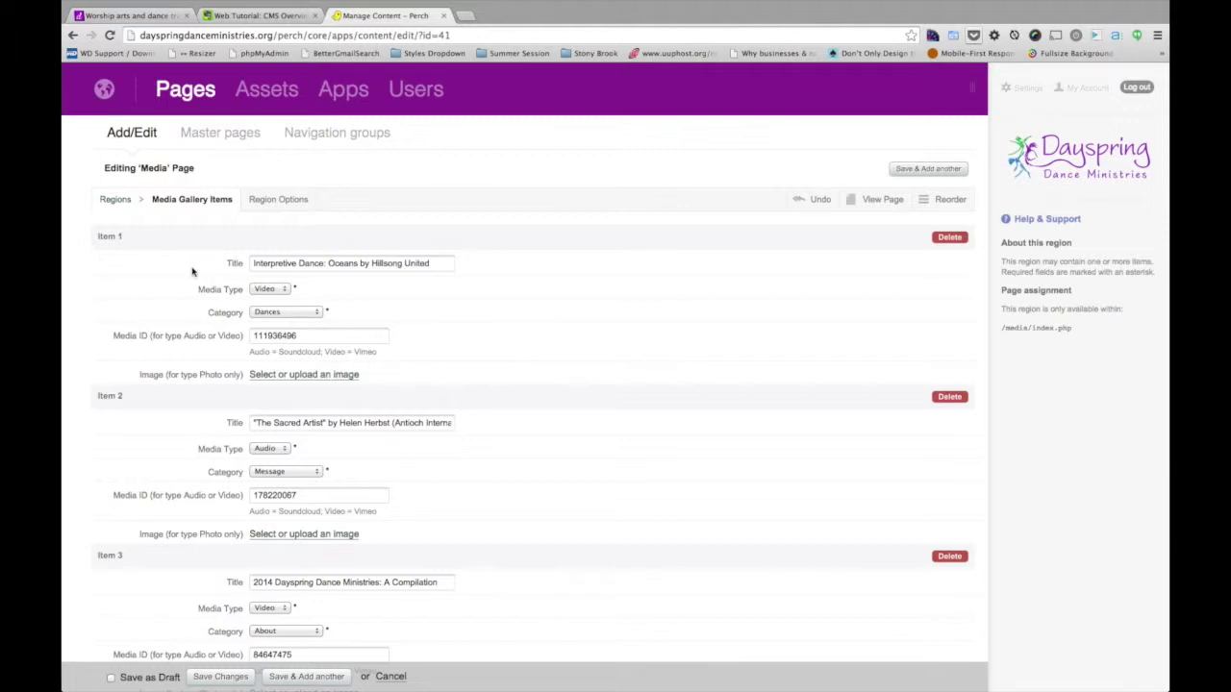
Step: Scroll the 14 gallery items down to the Dance Training and Praylates Class photos
scroll(193, 273, "down", 1)
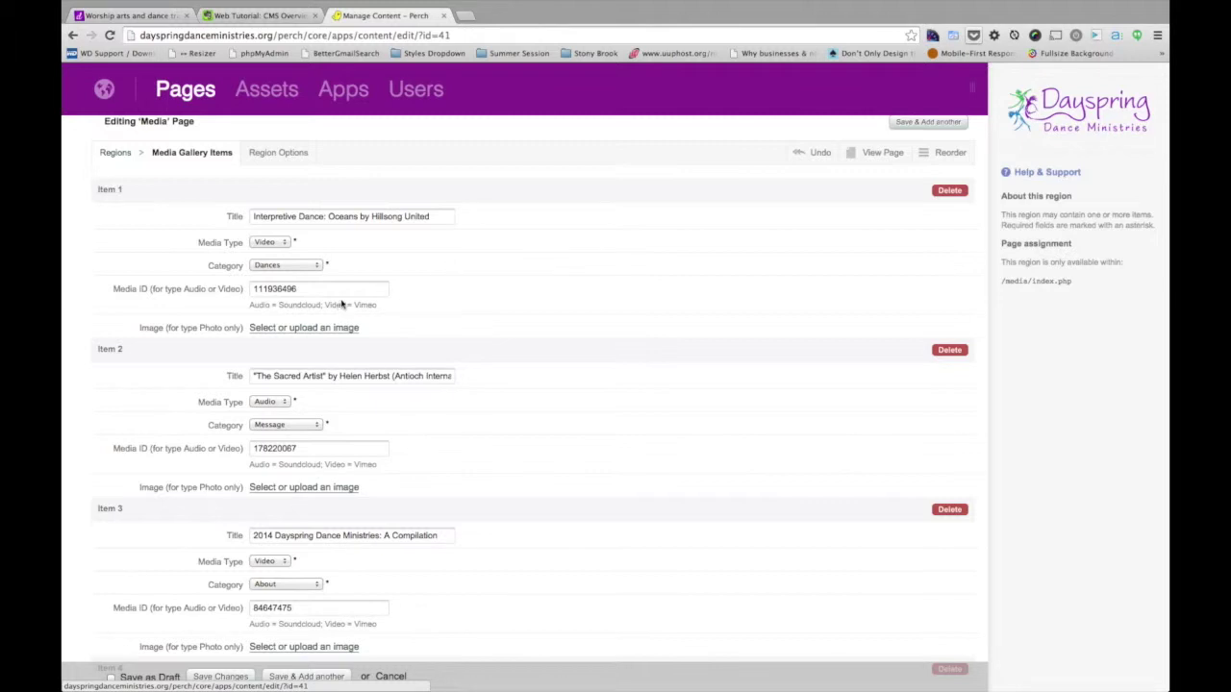
scroll(688, 375, "down", 15)
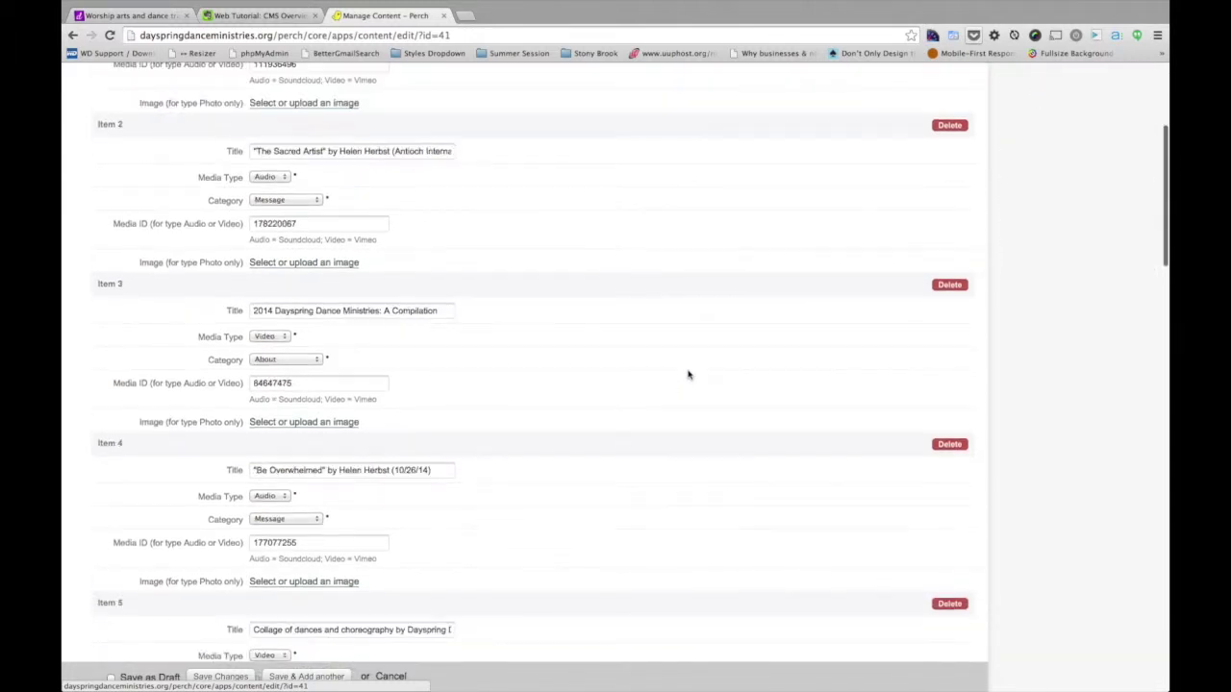
scroll(688, 375, "down", 12)
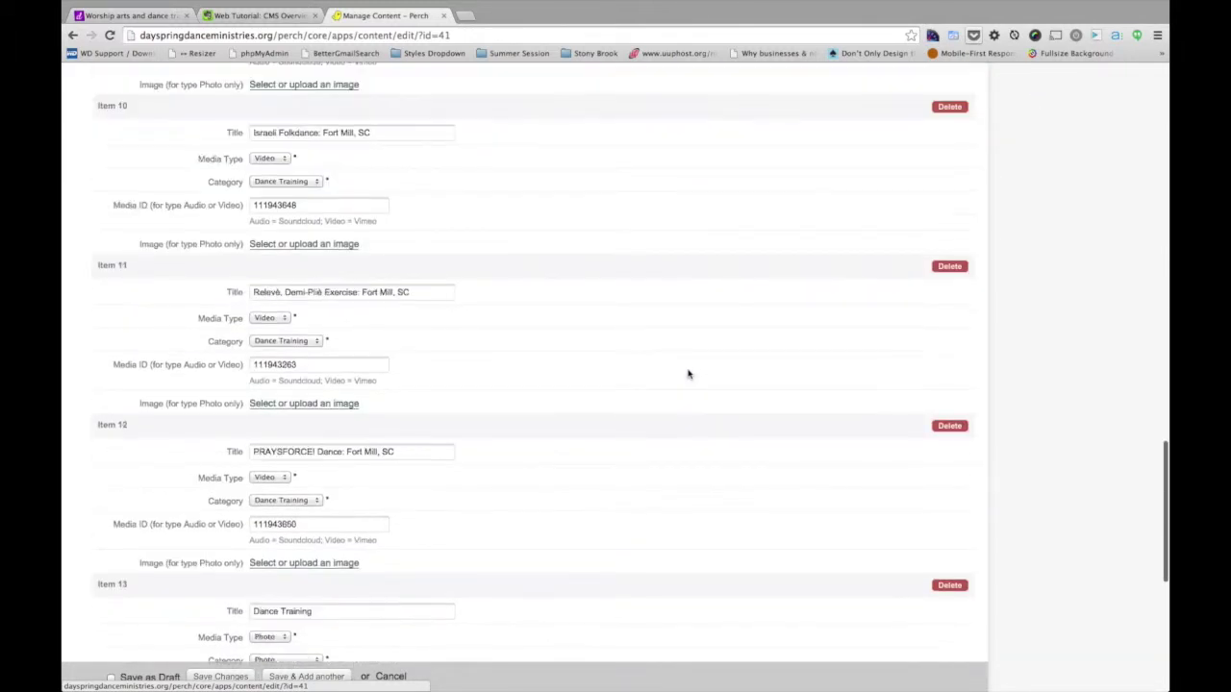
scroll(688, 375, "down", 5)
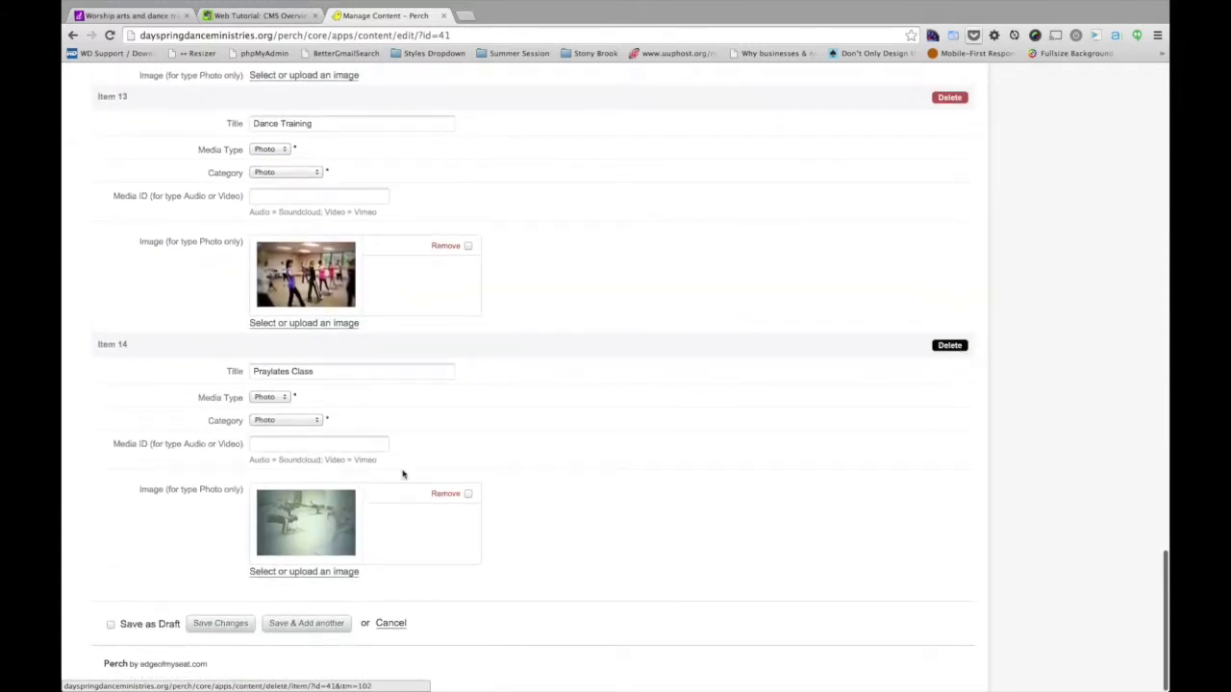
Step: Save the Media Gallery Items with Save & Add another and focus the new Item 15's Title field
left_click(307, 625)
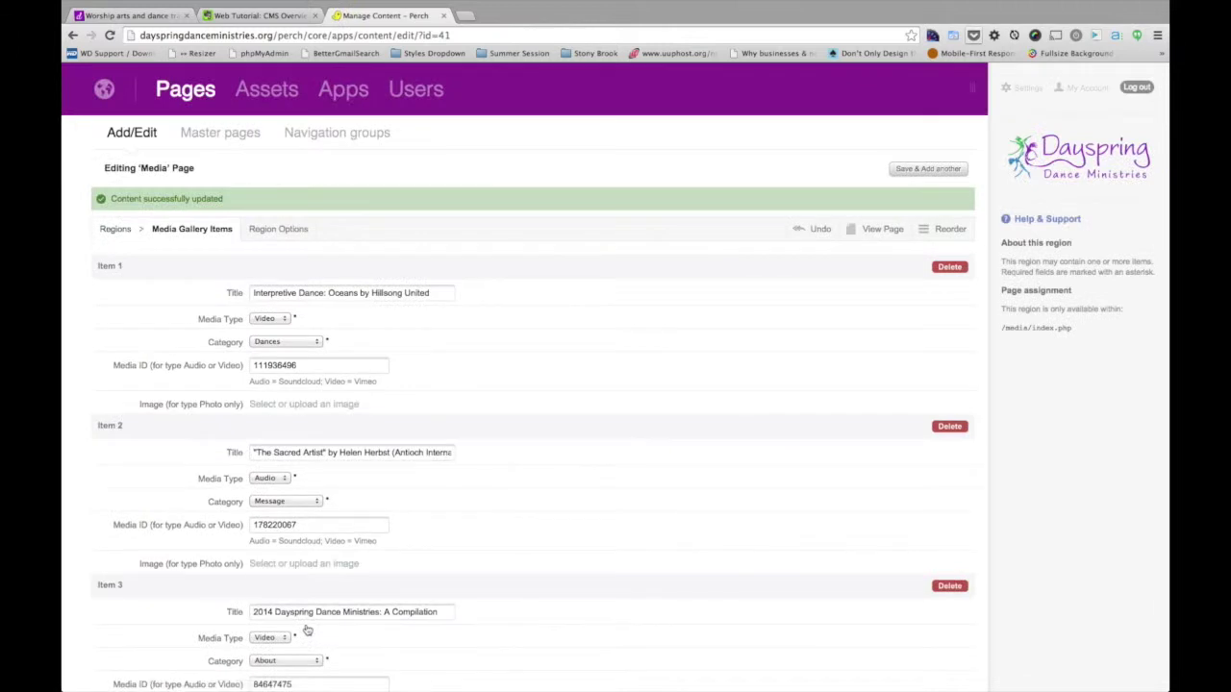
scroll(545, 489, "down", 12)
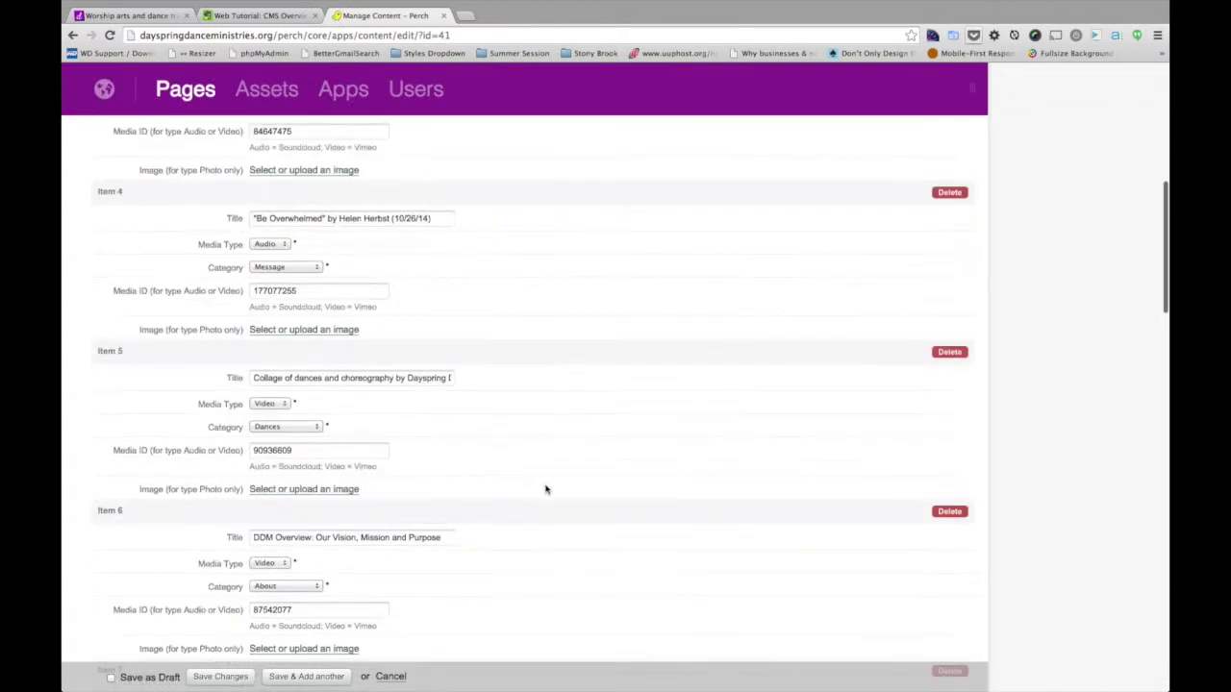
scroll(545, 489, "down", 10)
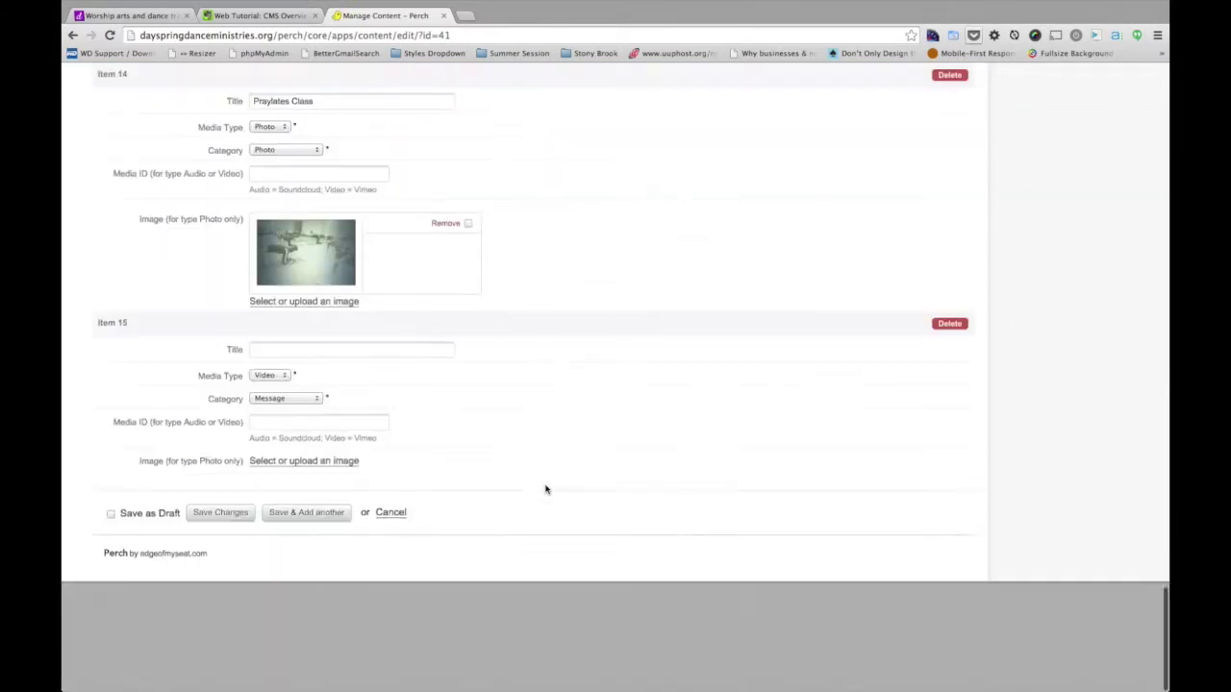
left_click(267, 460)
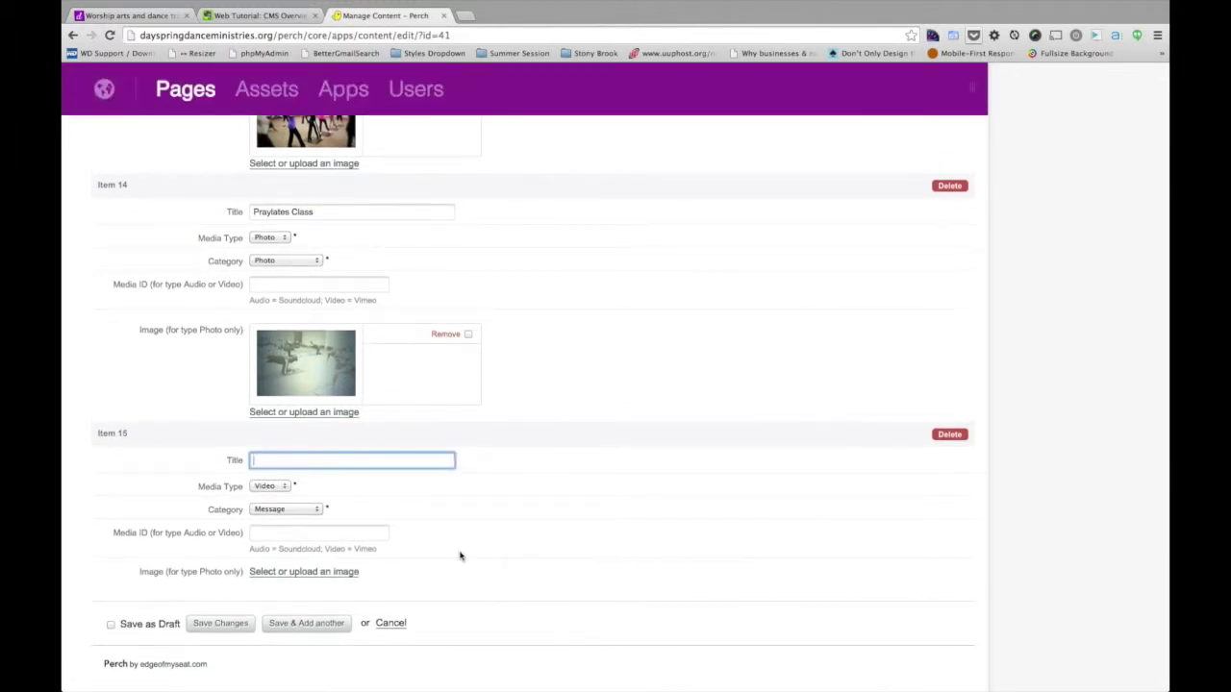
Step: Open the Select an Asset picker for Item 15's image and reveal the Add Asset upload area
left_click(343, 574)
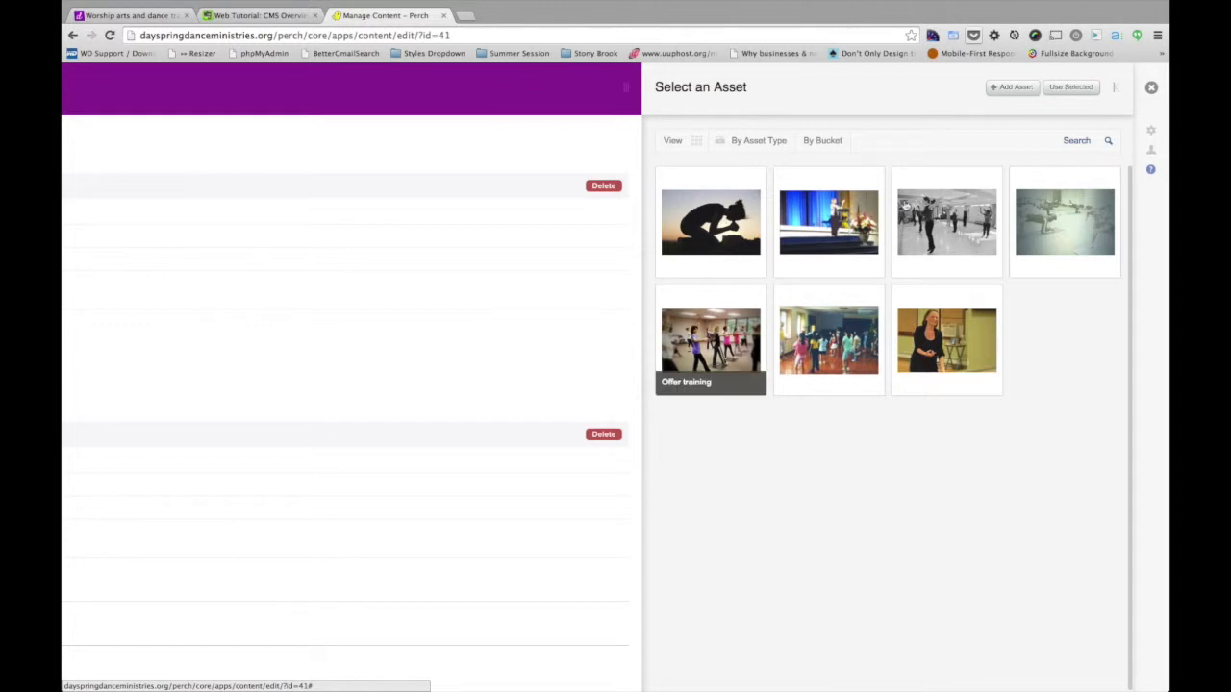
left_click(1150, 87)
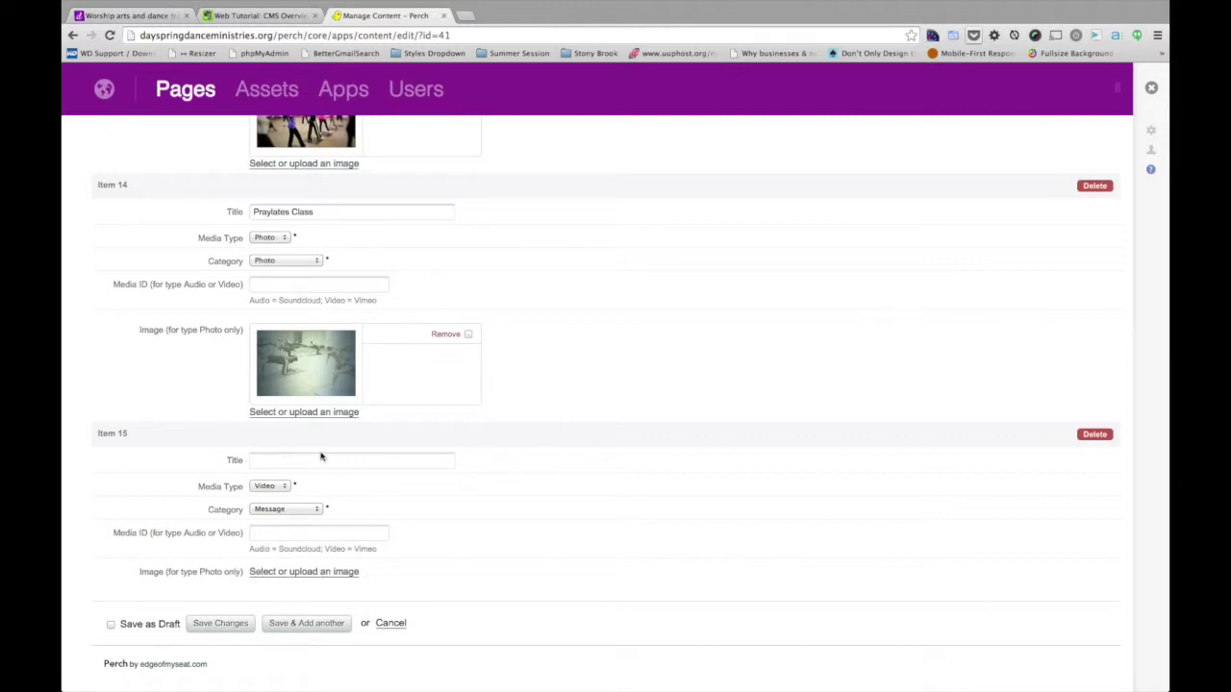
left_click(299, 575)
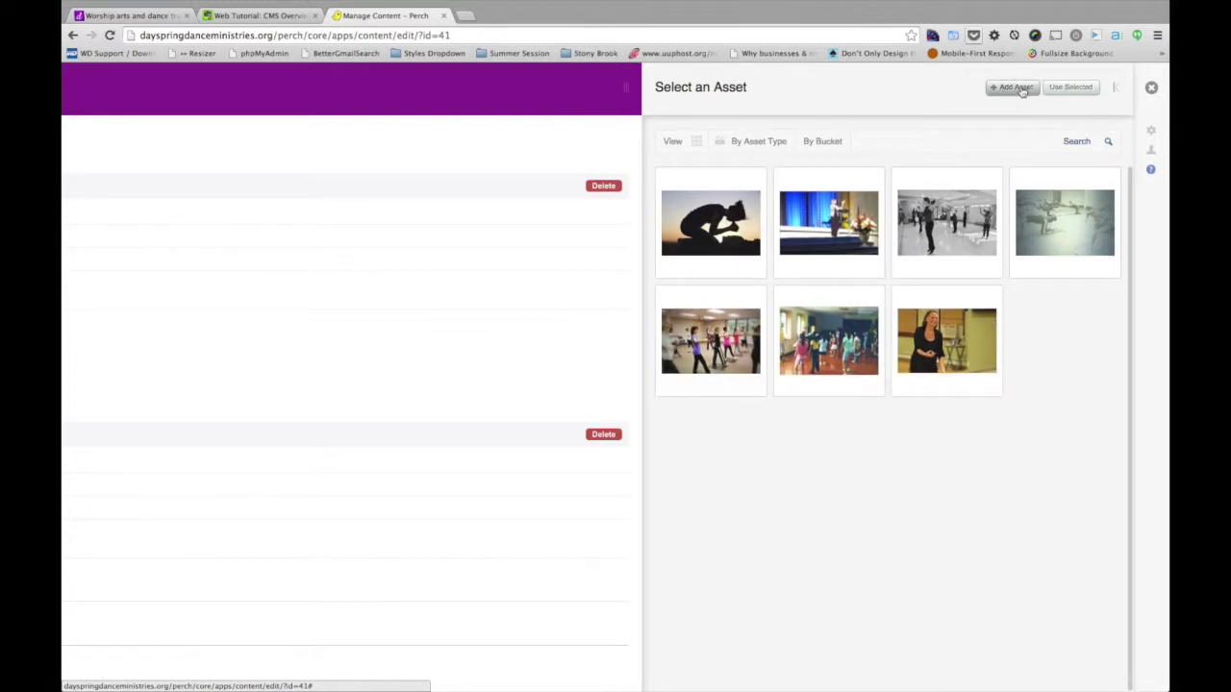
left_click(1015, 88)
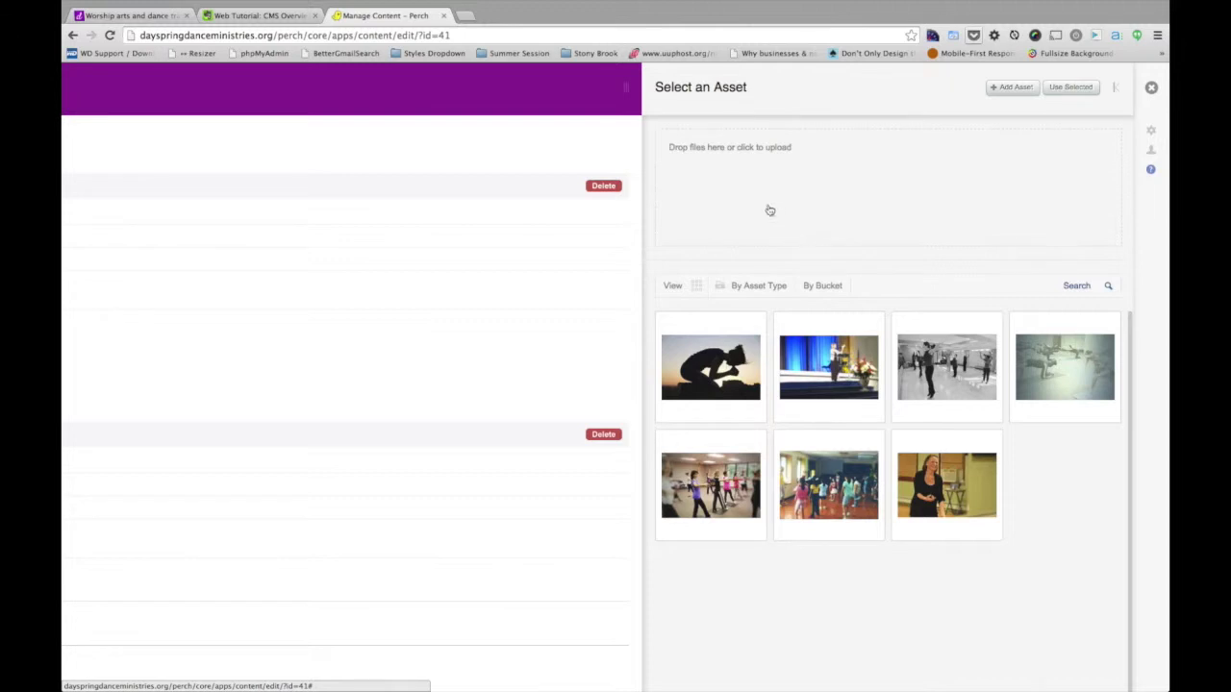
Step: Choose Covered in the Blood.jpg from the DDM > Ministry Photos folder for upload
left_click(769, 152)
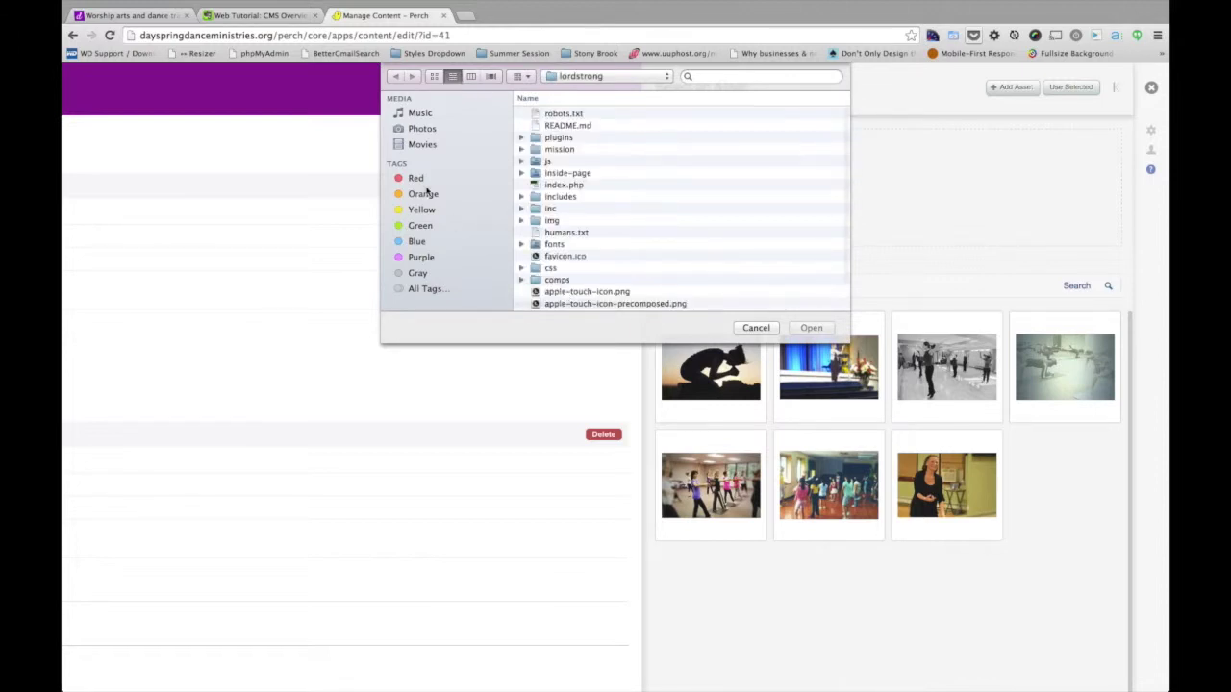
scroll(426, 192, "up", 5)
scroll(425, 192, "down", 5)
left_click(423, 102)
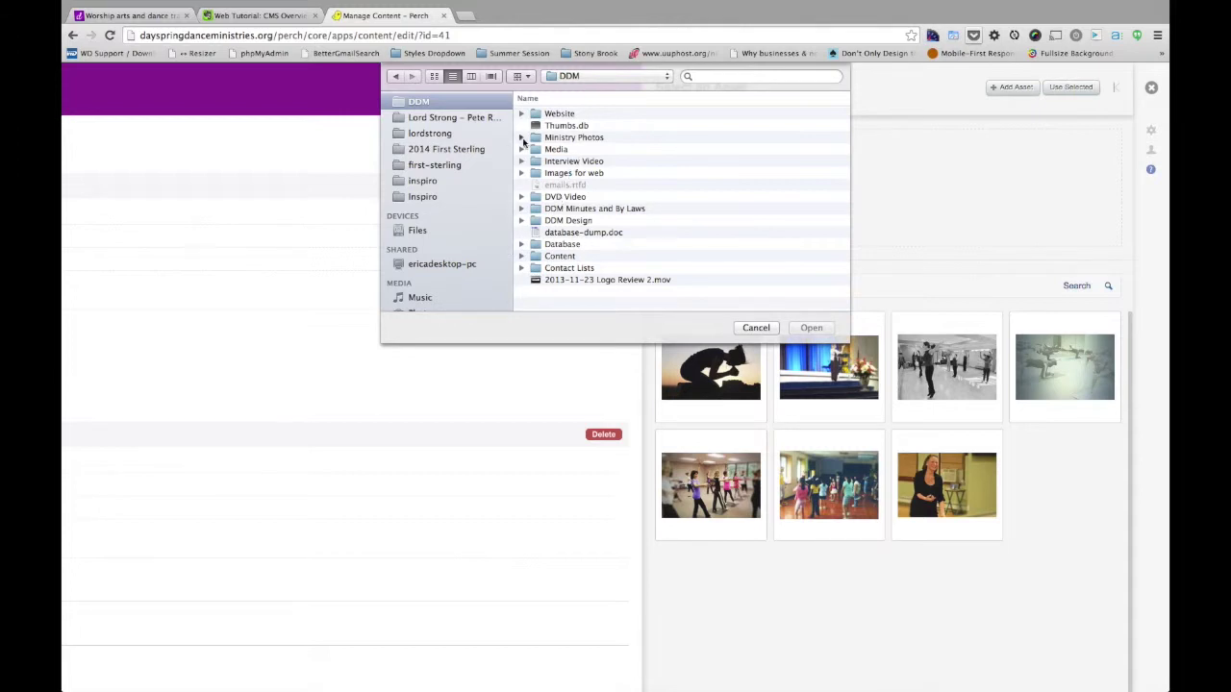
left_click(522, 138)
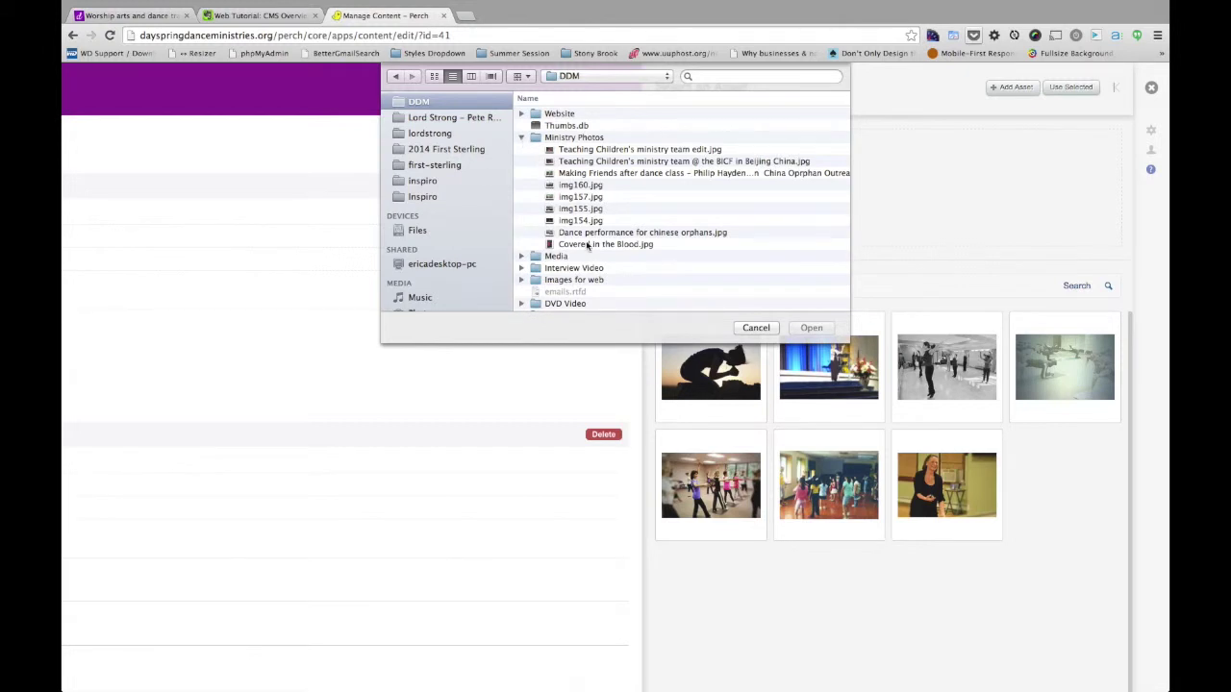
left_click(589, 246)
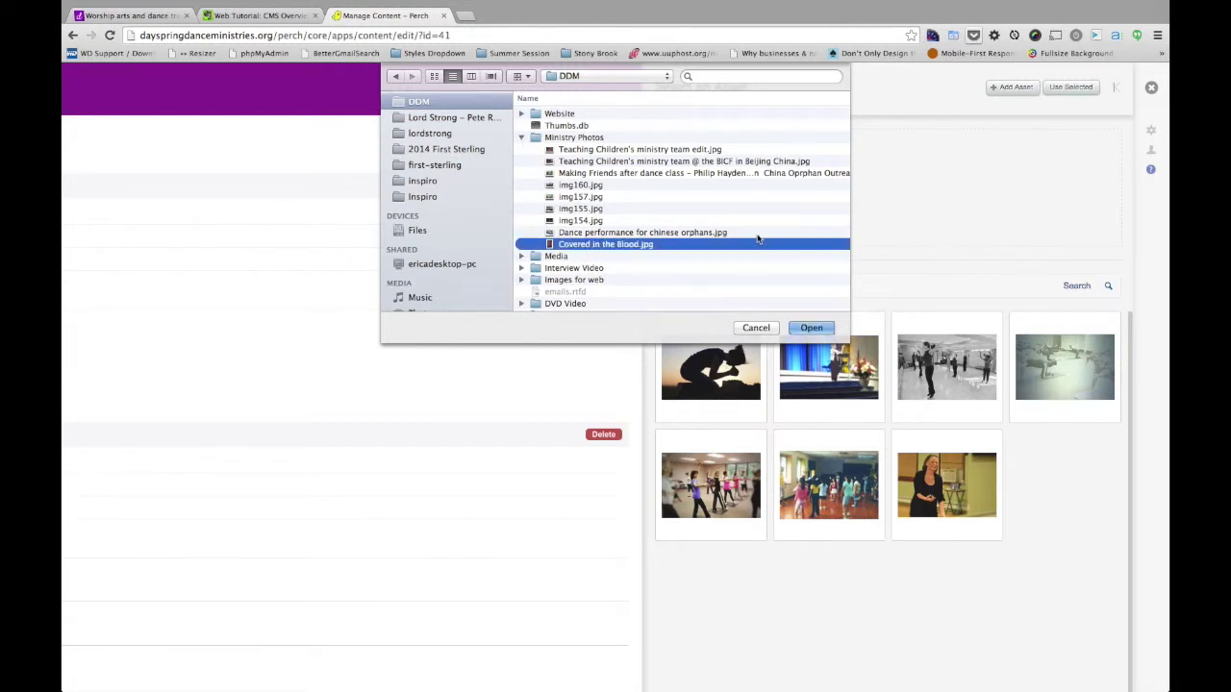
Step: Upload the photo, select its thumbnail and attach it as Item 15's image
scroll(758, 239, "right", 5)
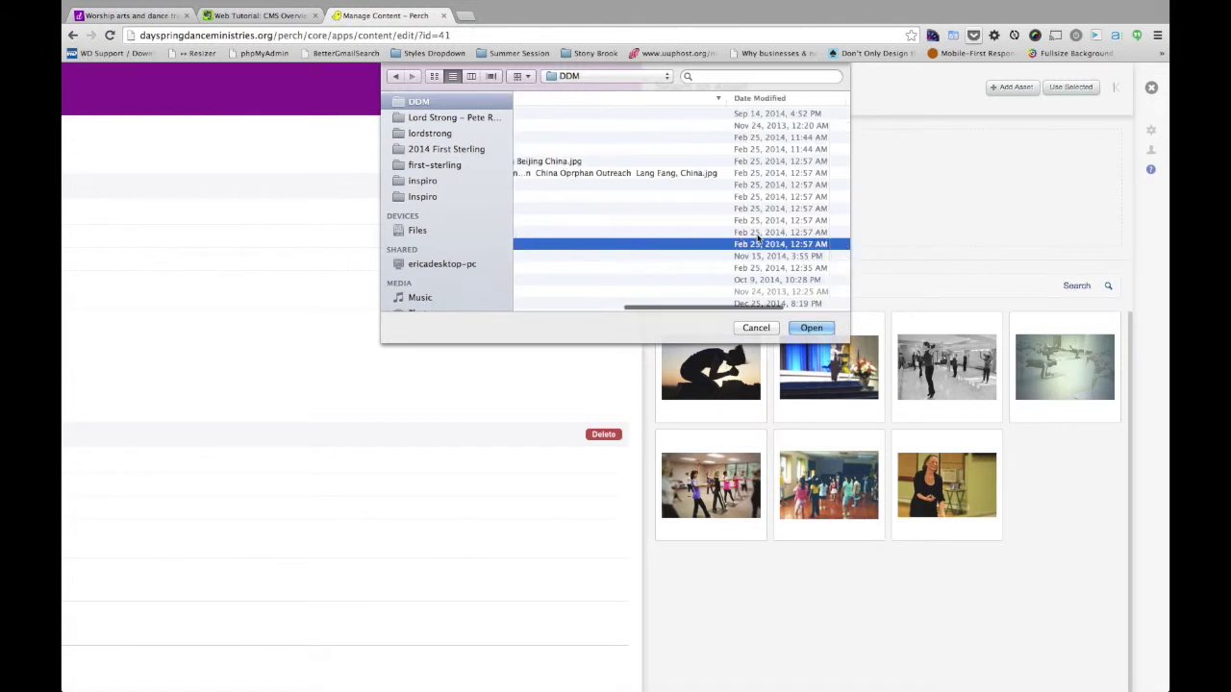
scroll(757, 239, "right", 2)
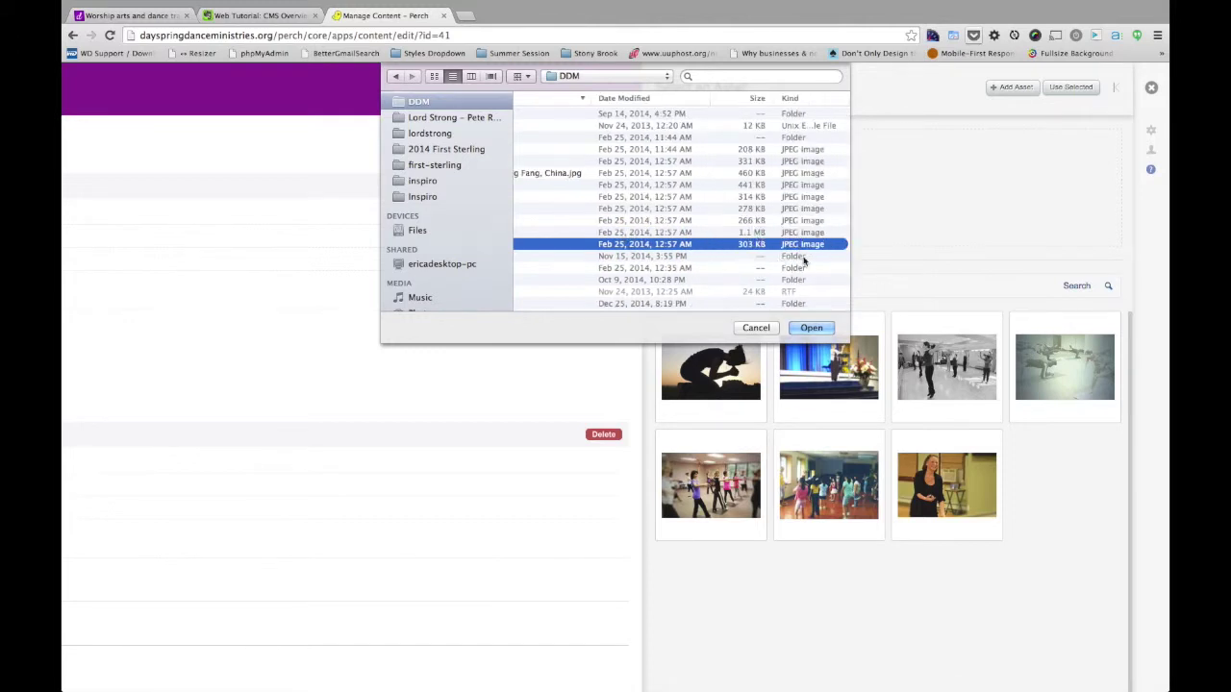
left_click(811, 328)
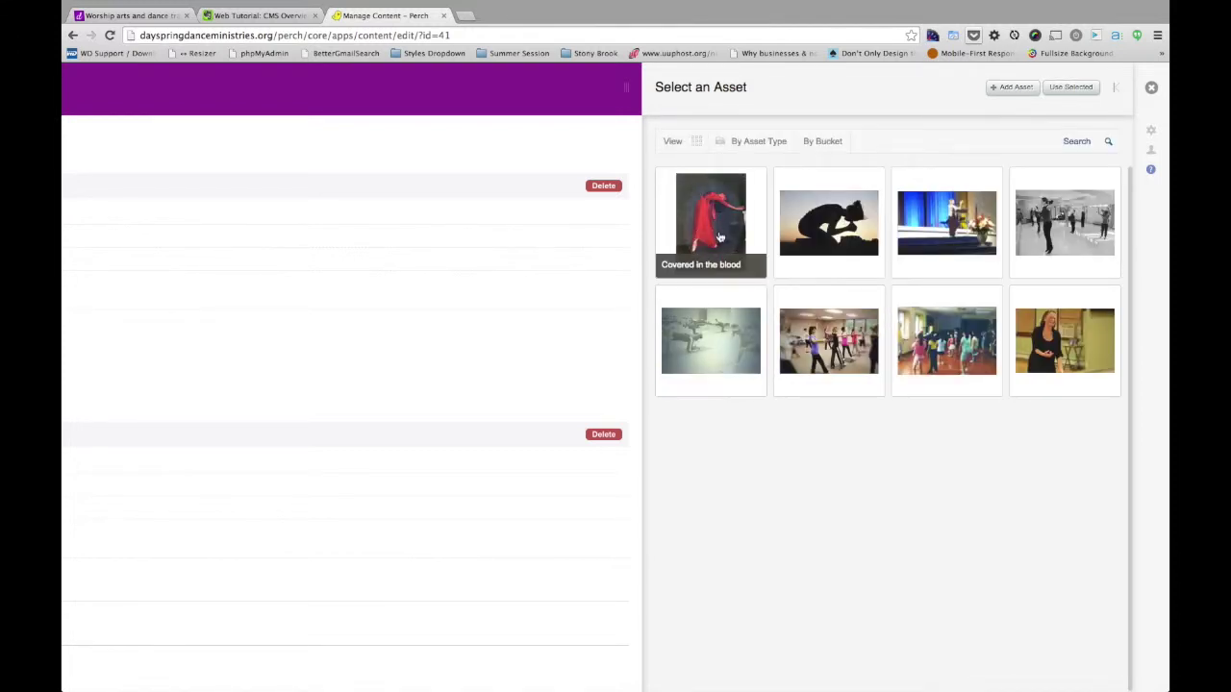
left_click(719, 236)
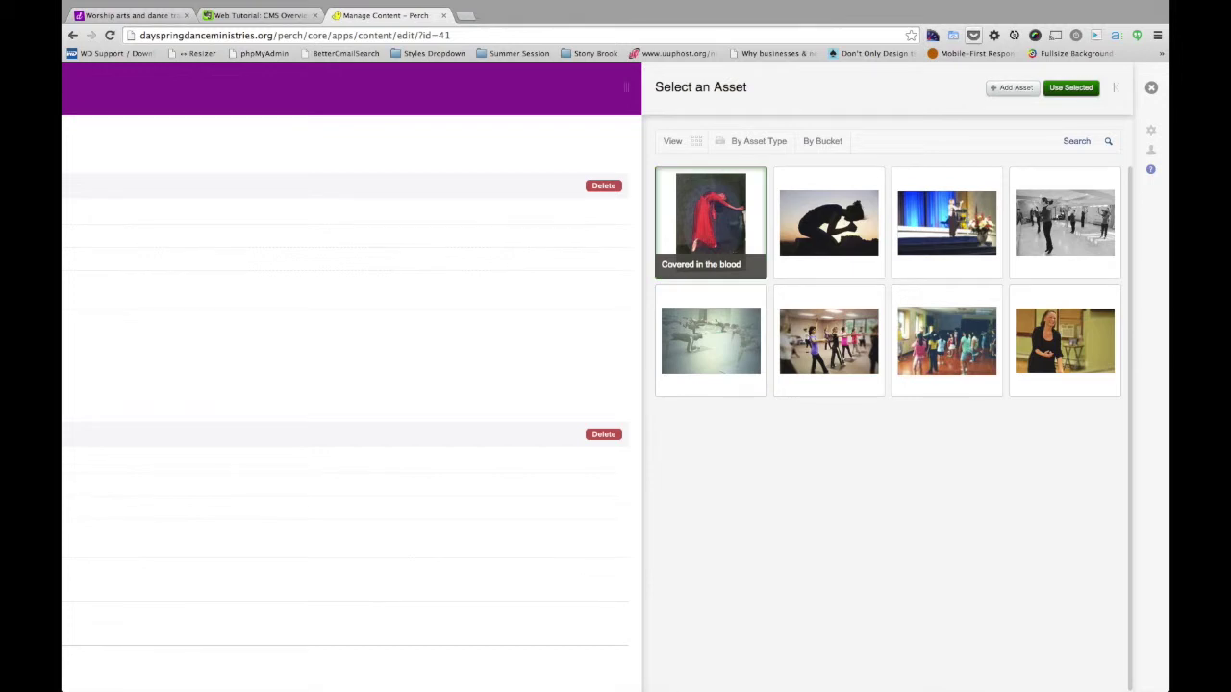
left_click(1085, 89)
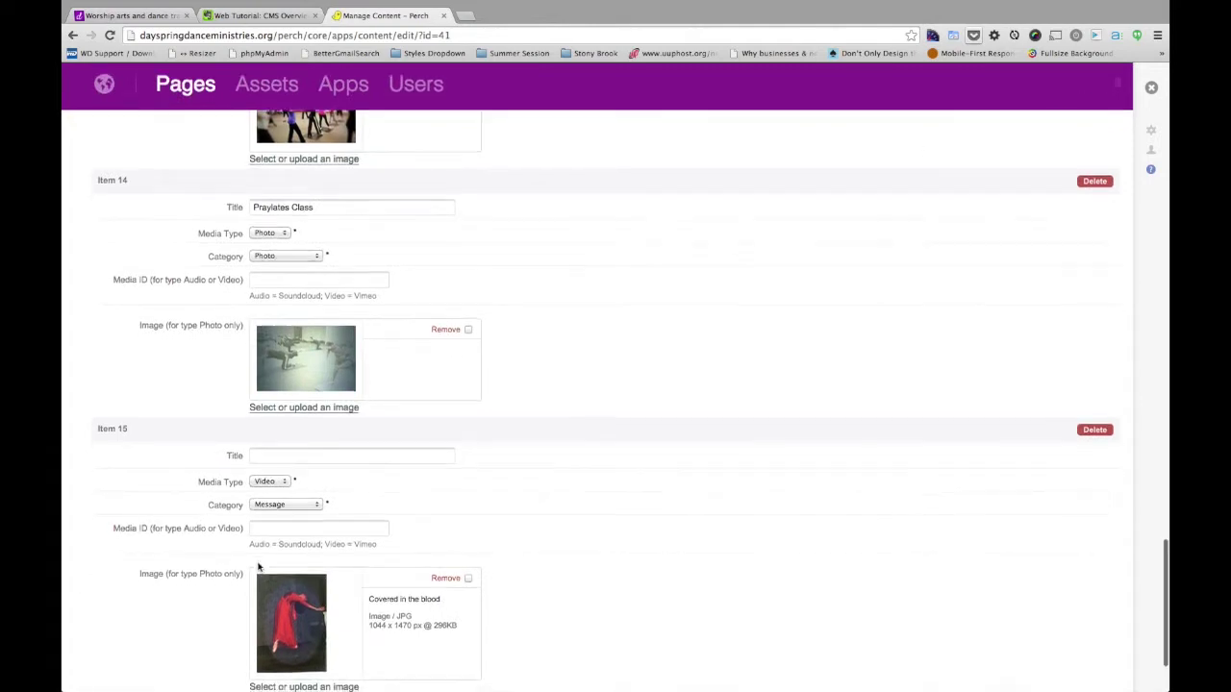
Step: Title Item 15 'The Blood of Jesus' and set both Media Type and Category to Photo
scroll(257, 567, "down", 2)
left_click(262, 375)
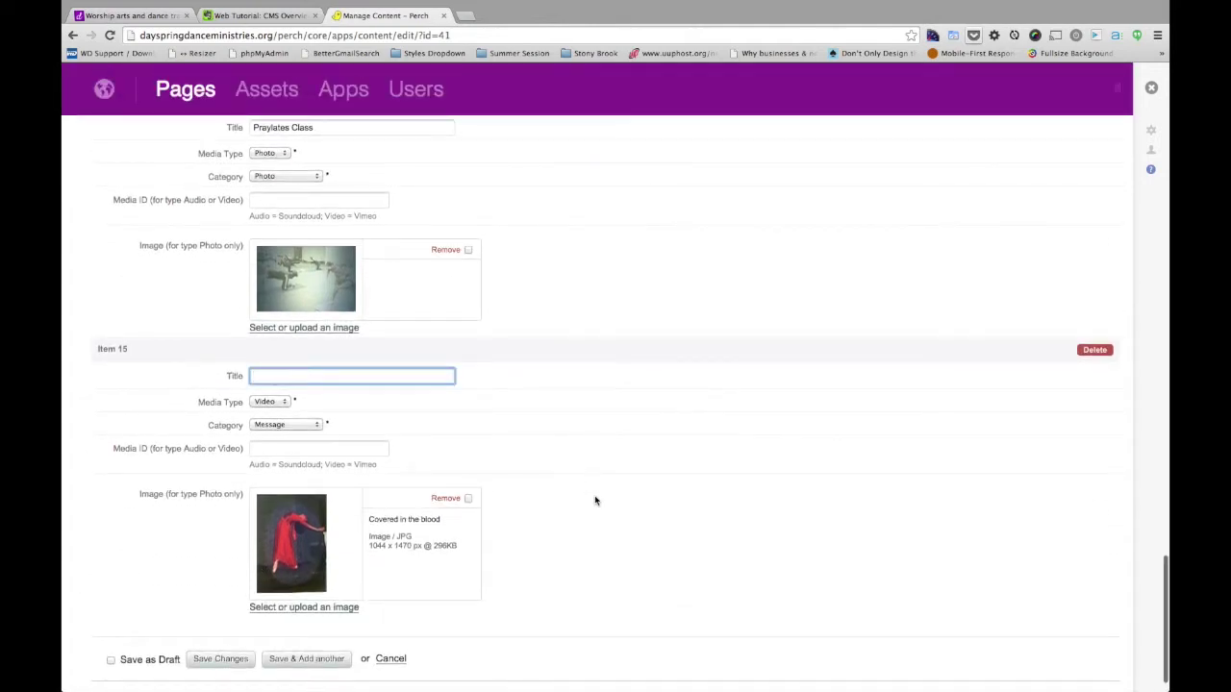
type("The Blood of Jesus")
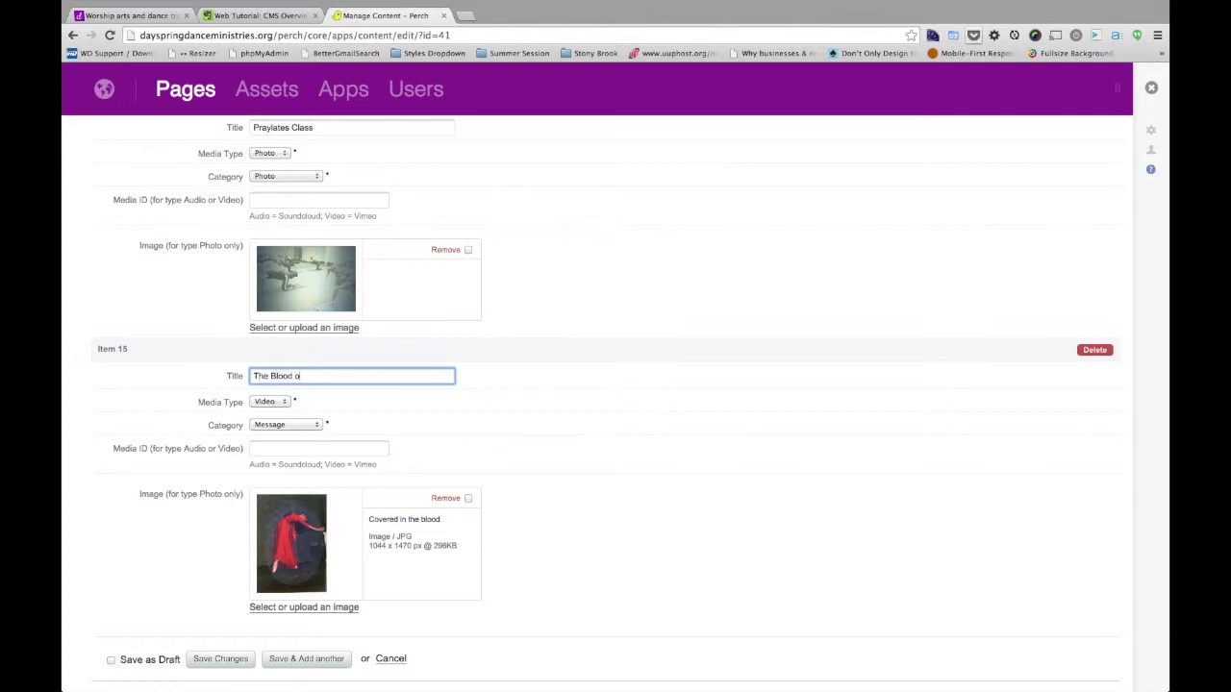
left_click(282, 404)
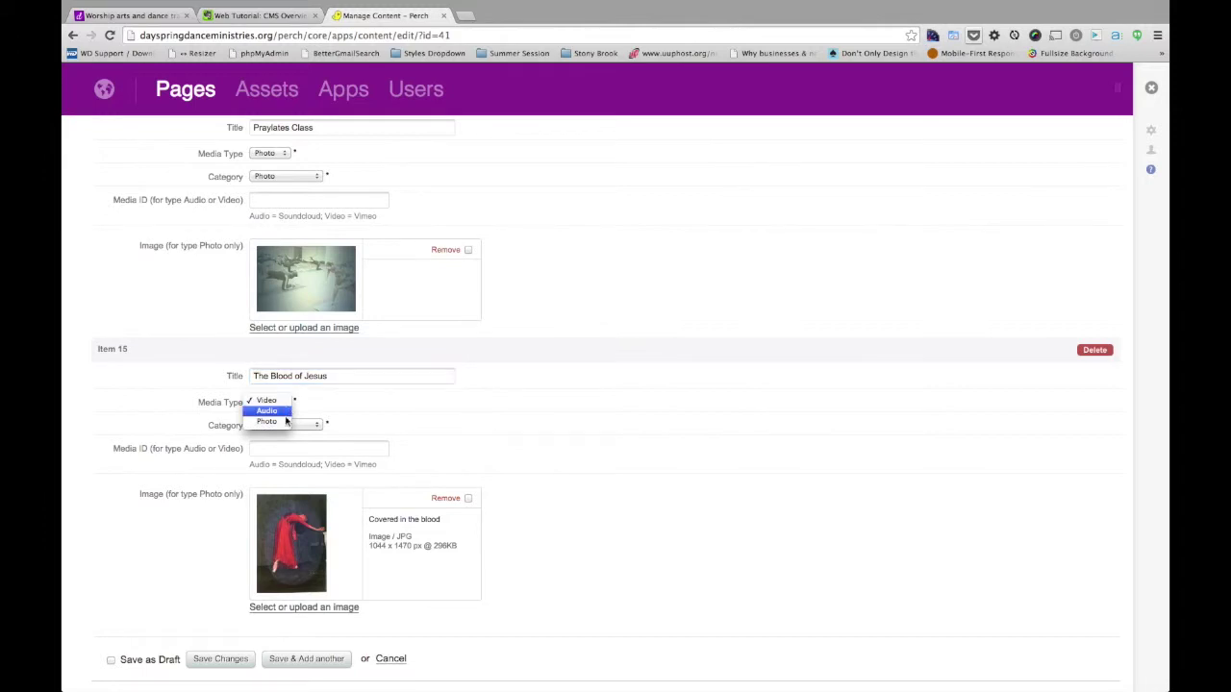
left_click(294, 424)
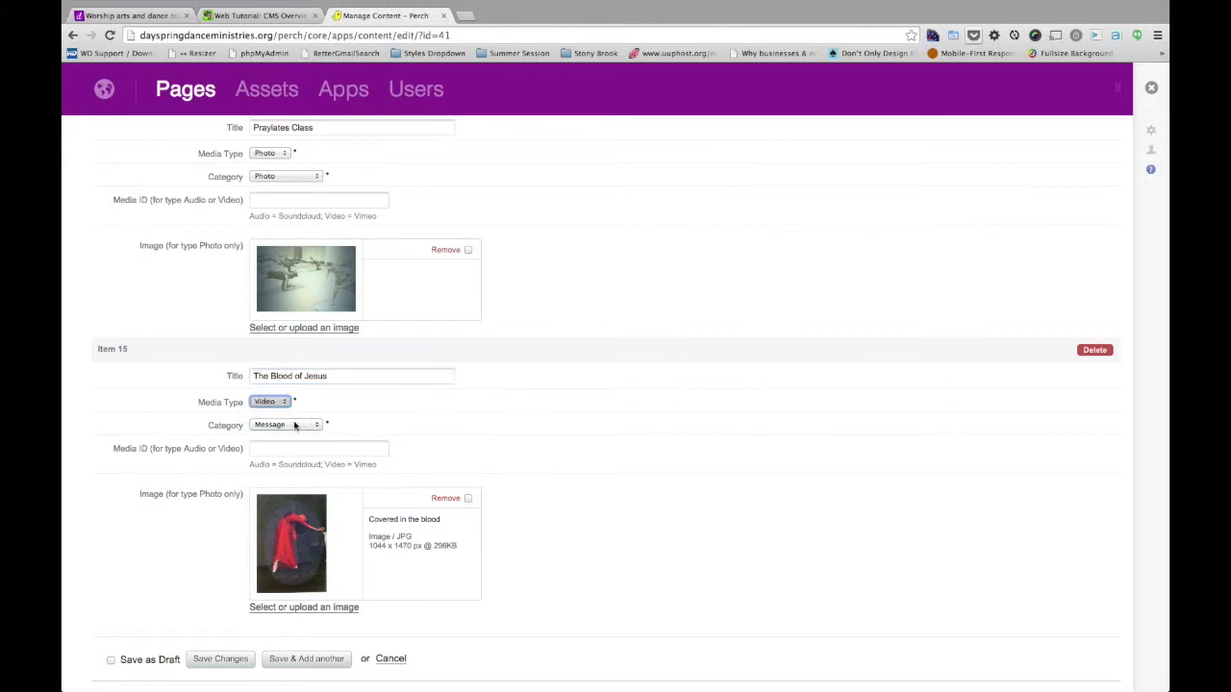
left_click(294, 424)
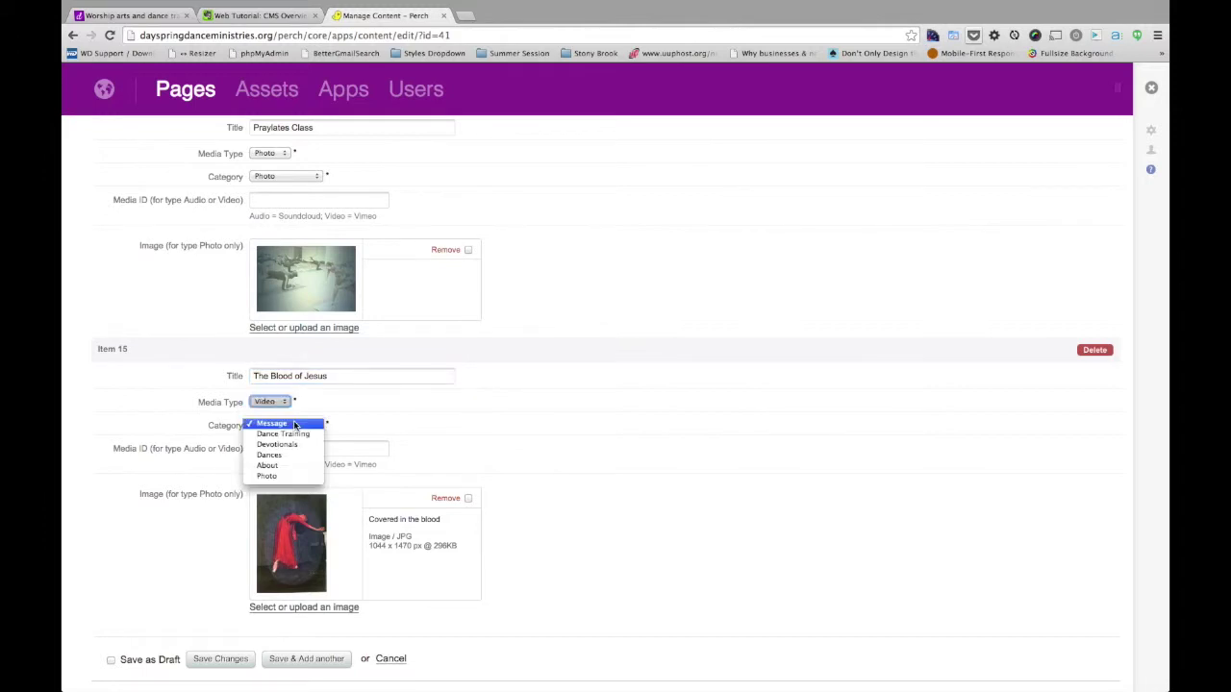
left_click(289, 477)
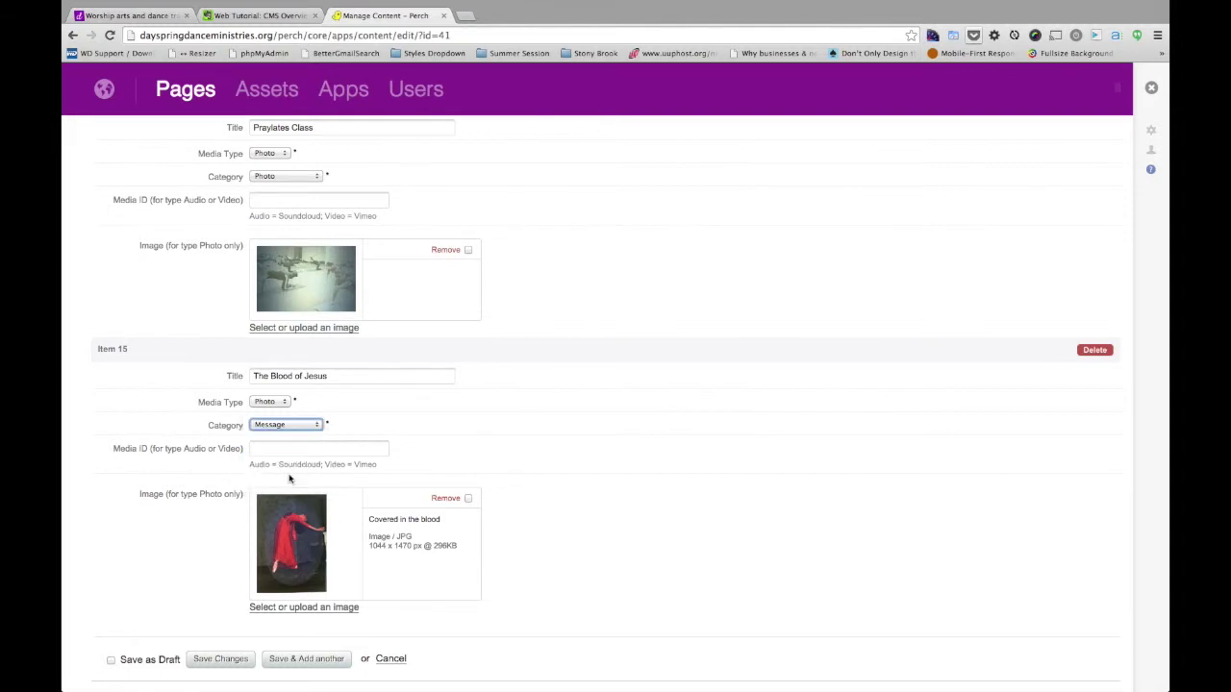
left_click(278, 426)
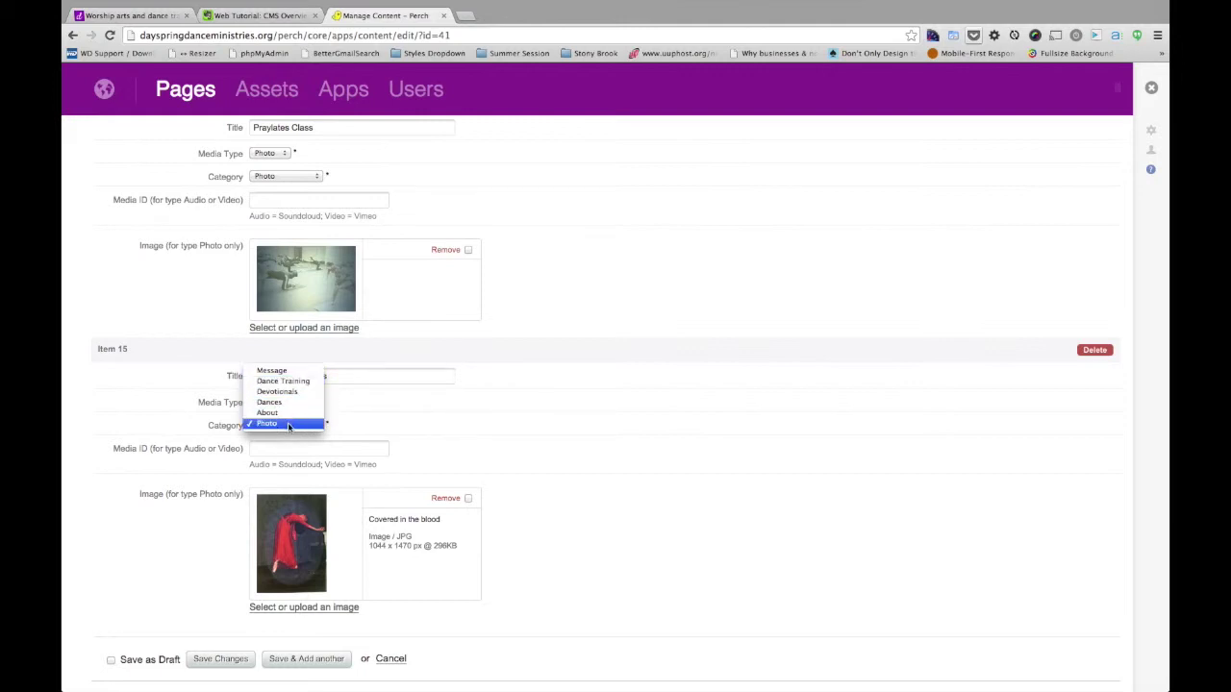
left_click(289, 424)
Step: Leave Item 15's Media ID blank, since it is only for audio or video, and save the changes
left_click(283, 452)
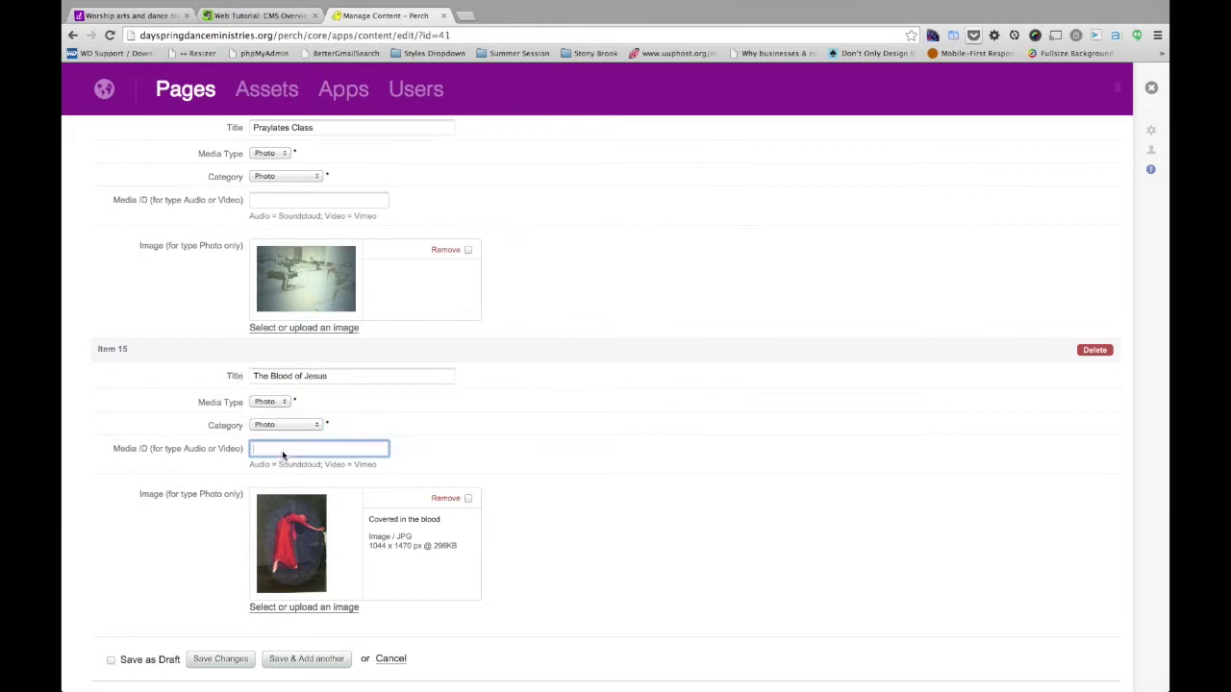
left_click_drag(166, 448, 234, 452)
left_click(234, 453)
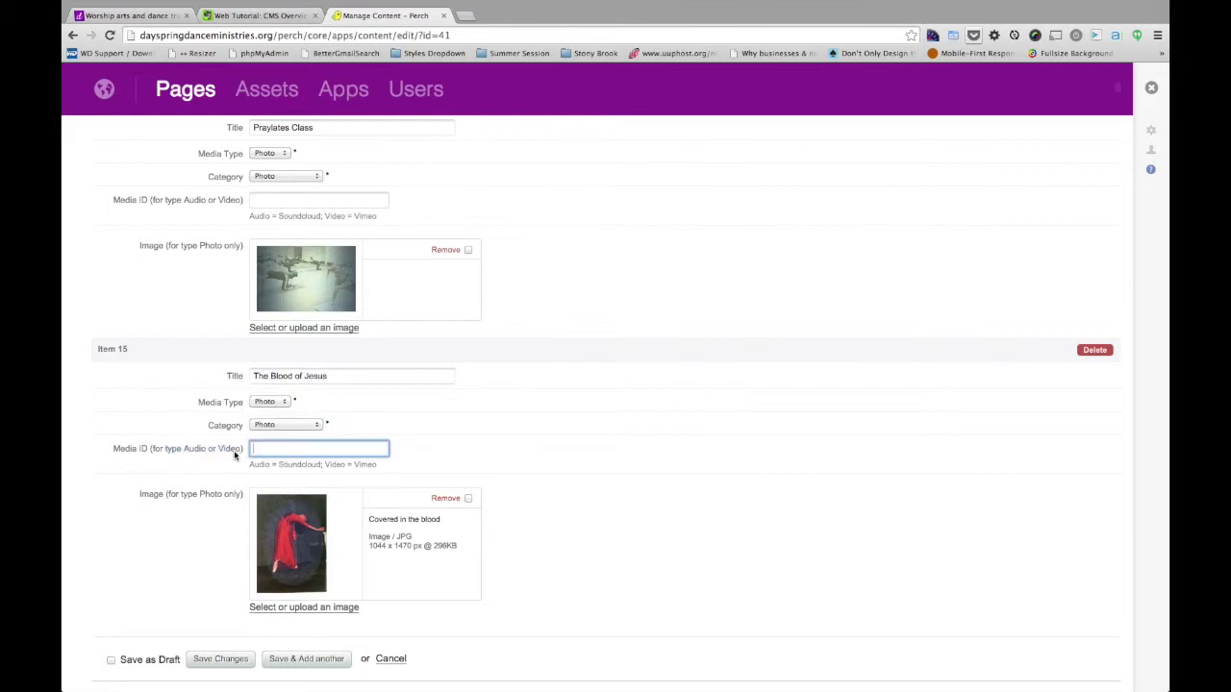
left_click(446, 476)
scroll(446, 477, "down", 2)
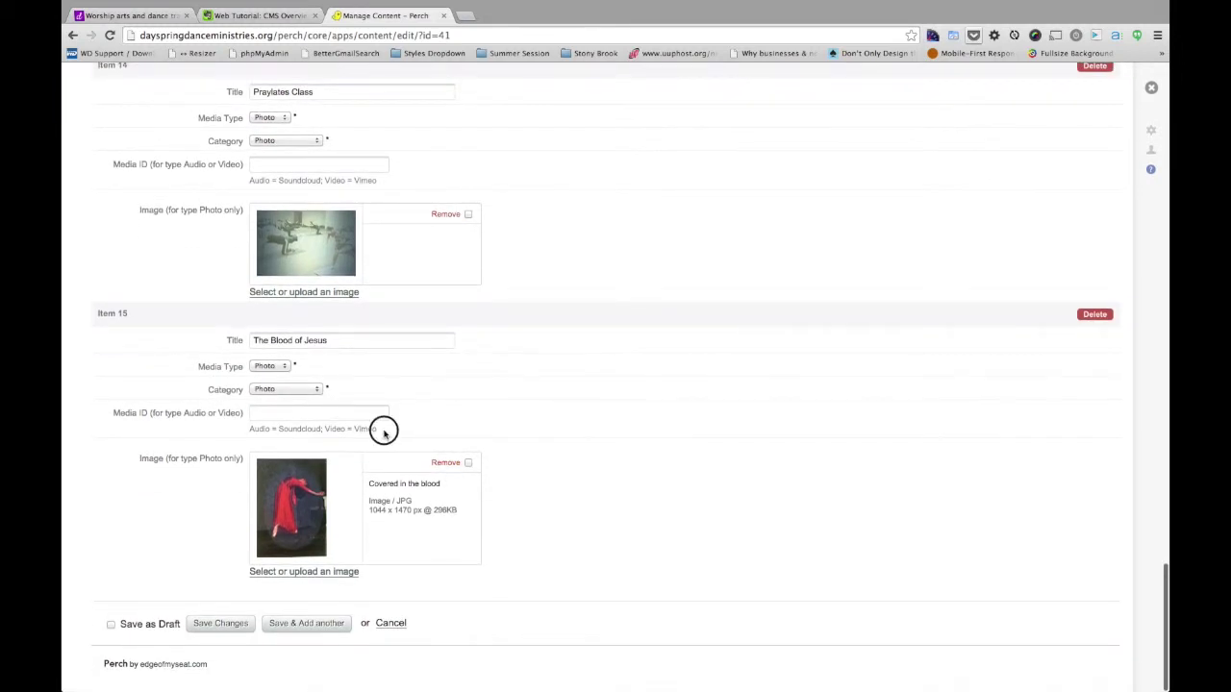
left_click_drag(385, 429, 257, 430)
left_click(256, 429)
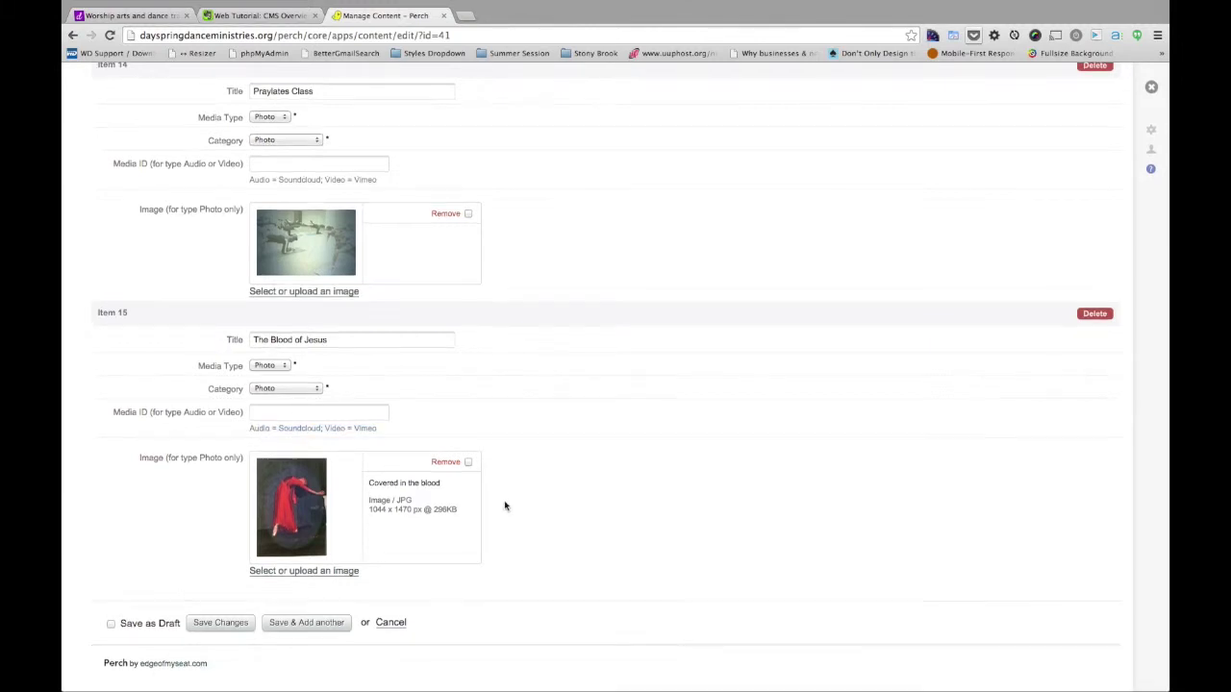
scroll(506, 508, "down", 1)
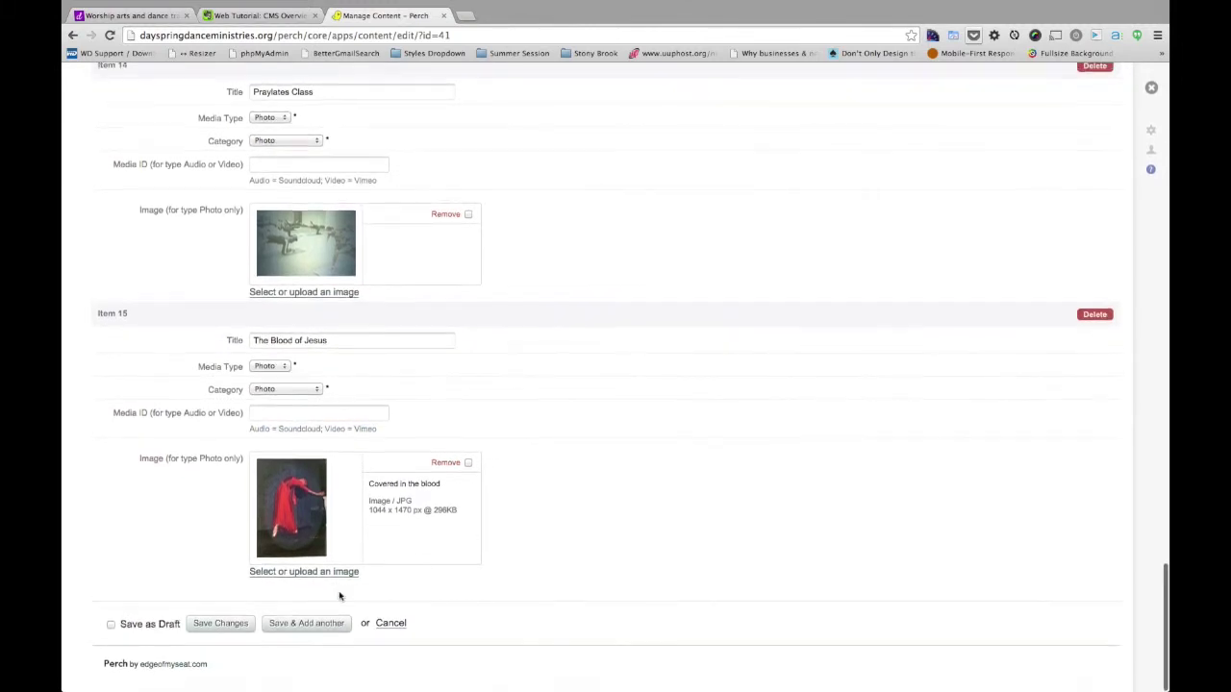
left_click(236, 625)
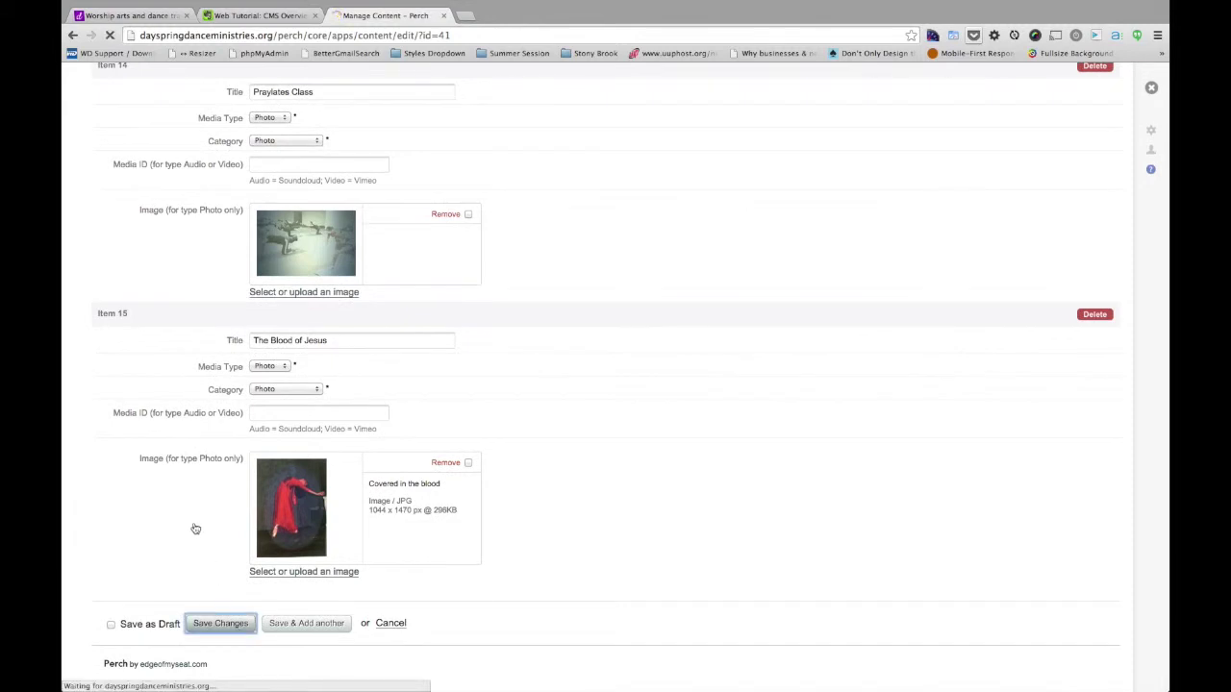
Step: On the live Media page, enlarge The Blood of Jesus photo, then close it
left_click(139, 17)
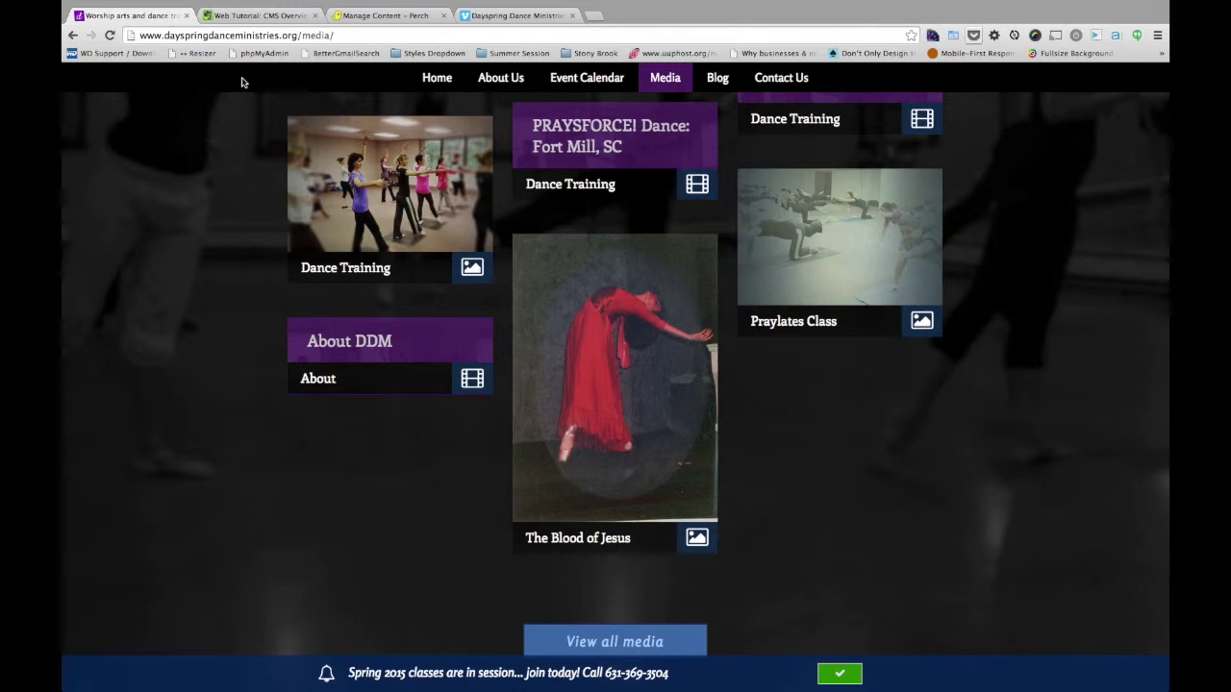
left_click(641, 417)
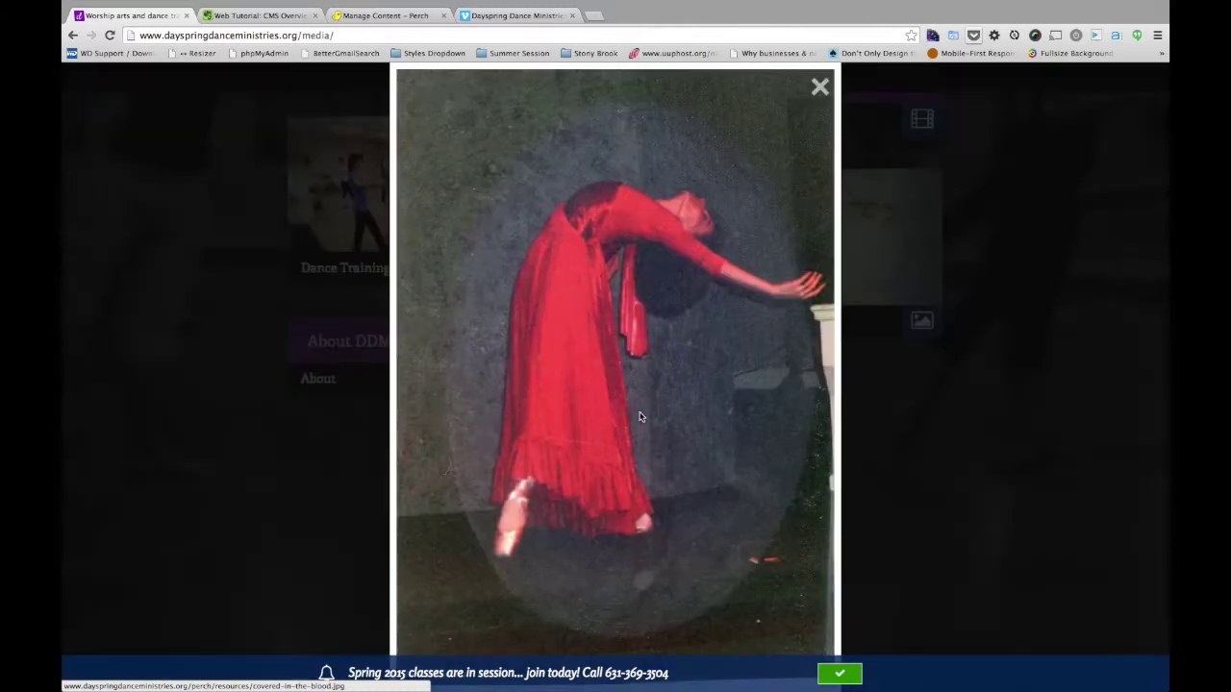
left_click(818, 88)
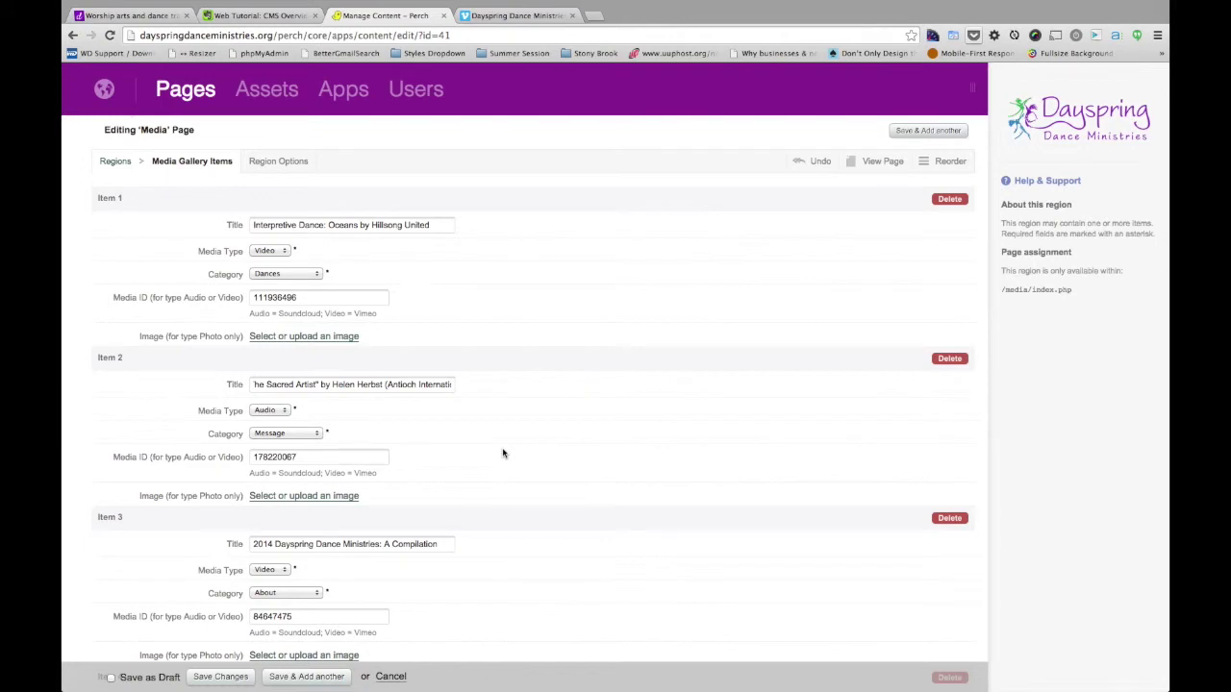
Step: Save the gallery, add another blank item and focus Item 17's Title field
left_click(938, 136)
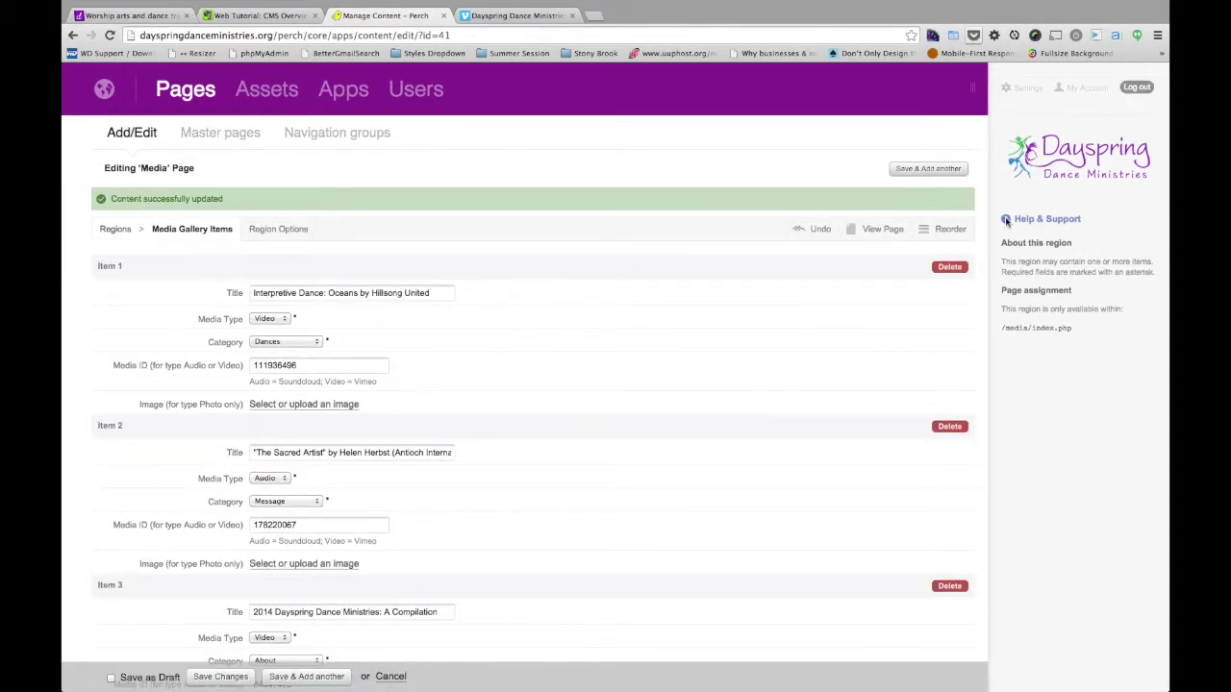
scroll(745, 428, "down", 5)
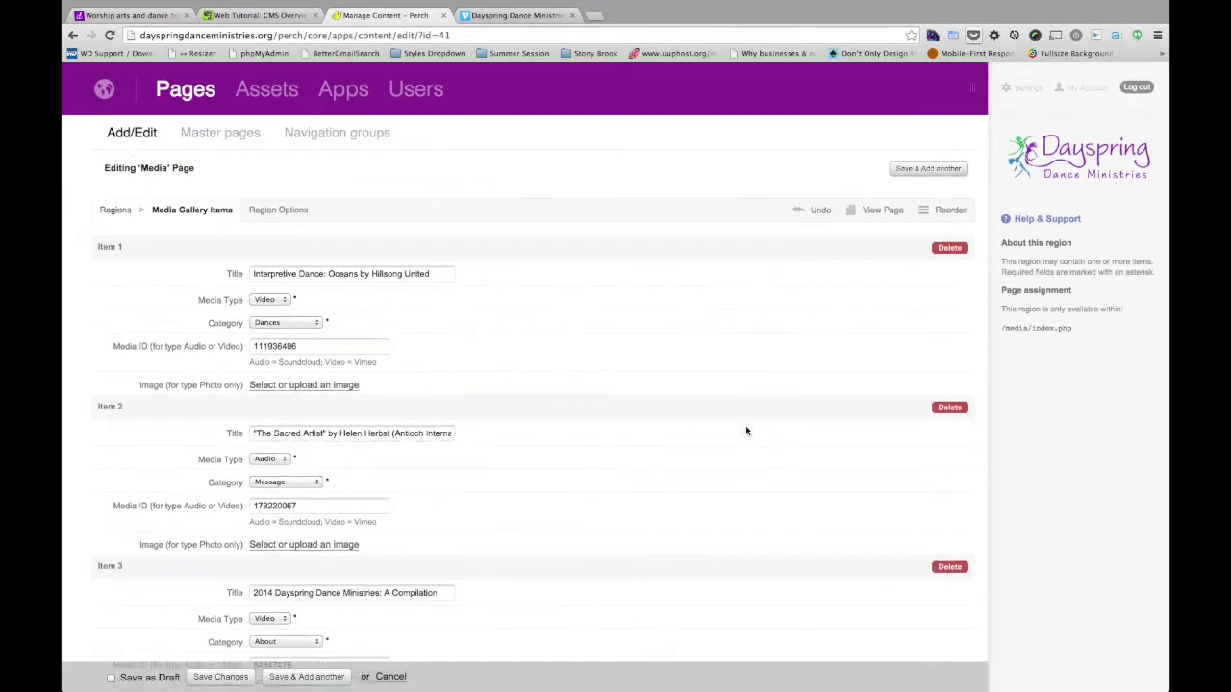
scroll(745, 429, "down", 20)
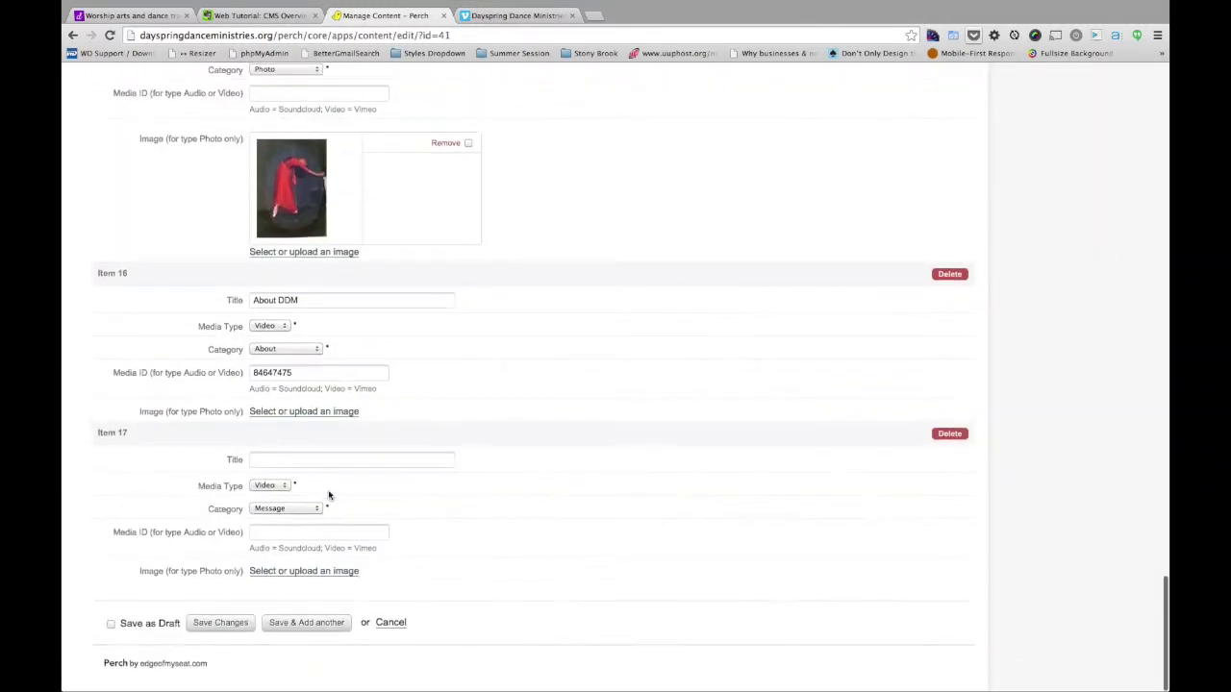
left_click(267, 458)
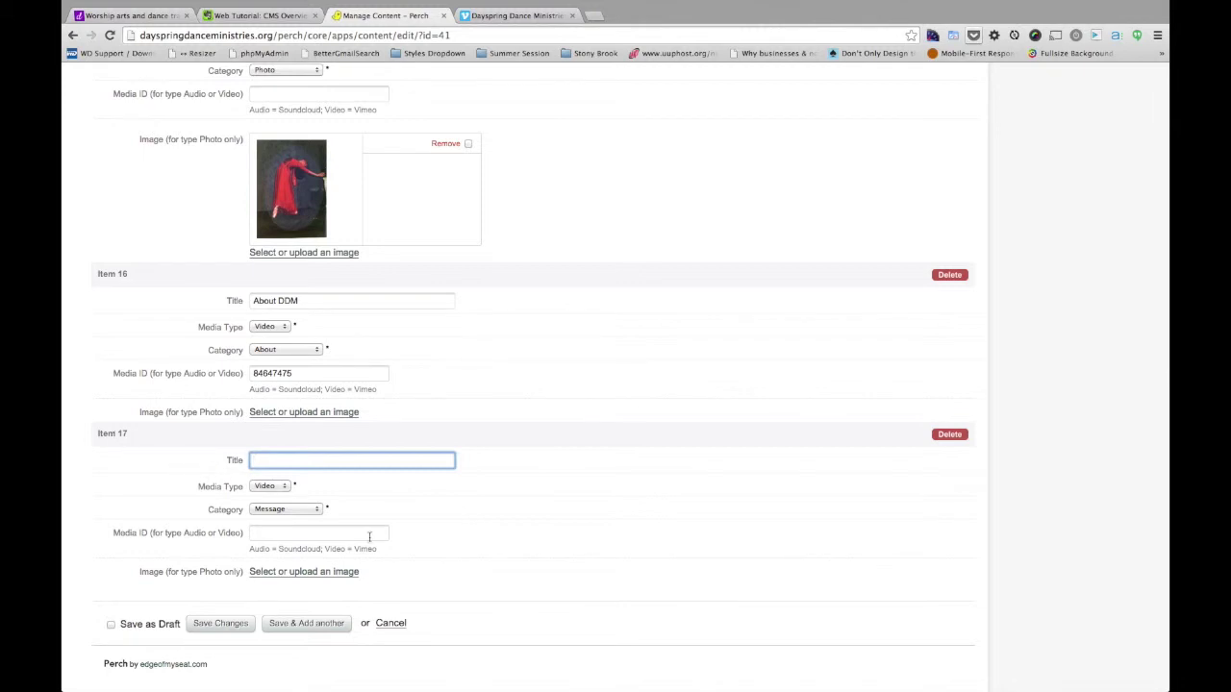
Step: Keep Item 17's media type as Video and set its category to About
left_click(285, 486)
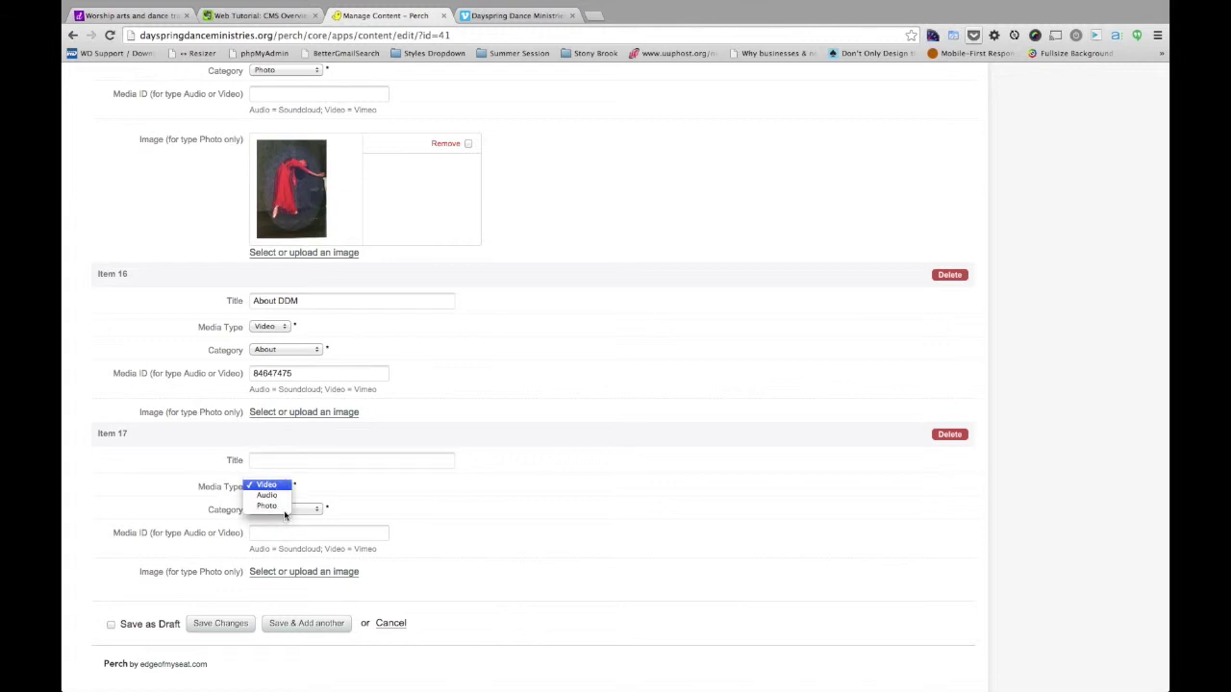
left_click(289, 520)
left_click(302, 513)
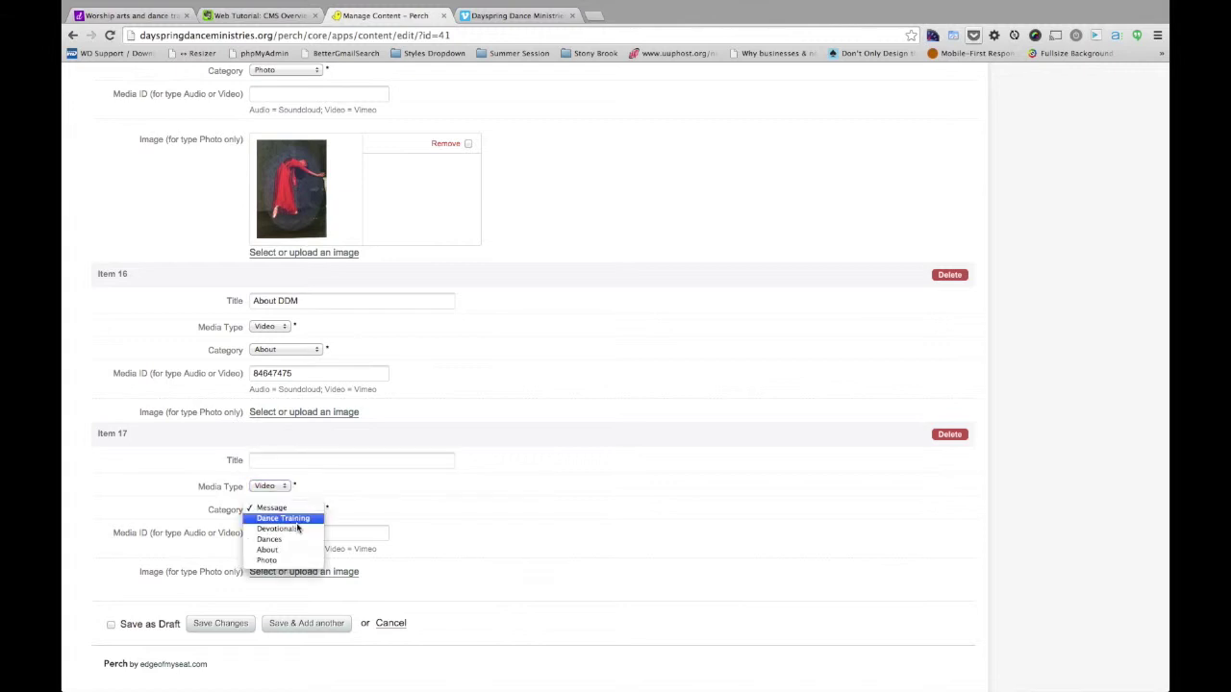
left_click(279, 550)
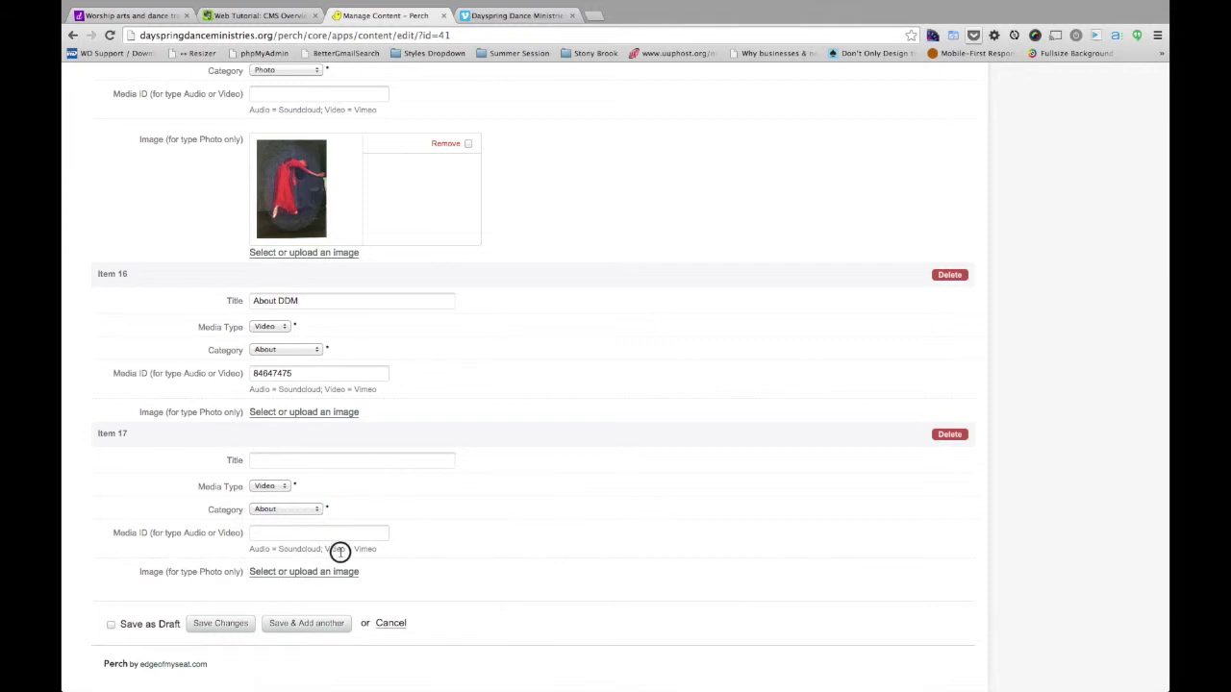
left_click_drag(340, 551, 362, 552)
left_click(385, 549)
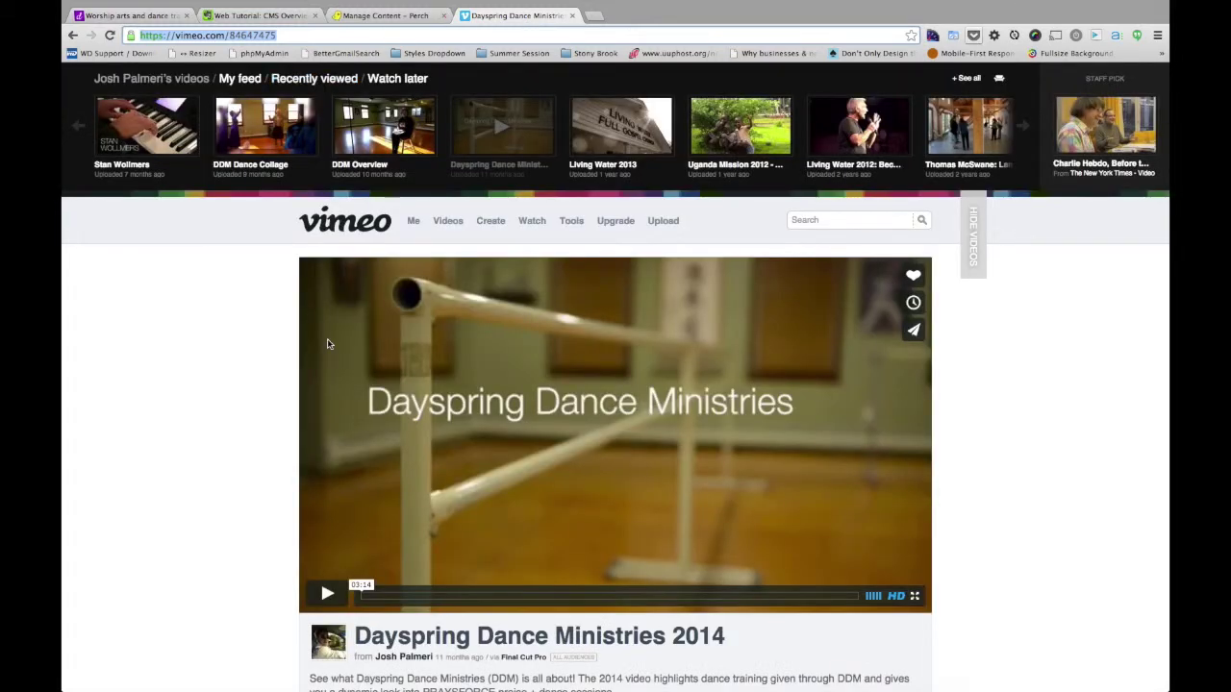
Step: Select the video ID 84647475 in the Vimeo page's address bar to copy it
left_click(196, 407)
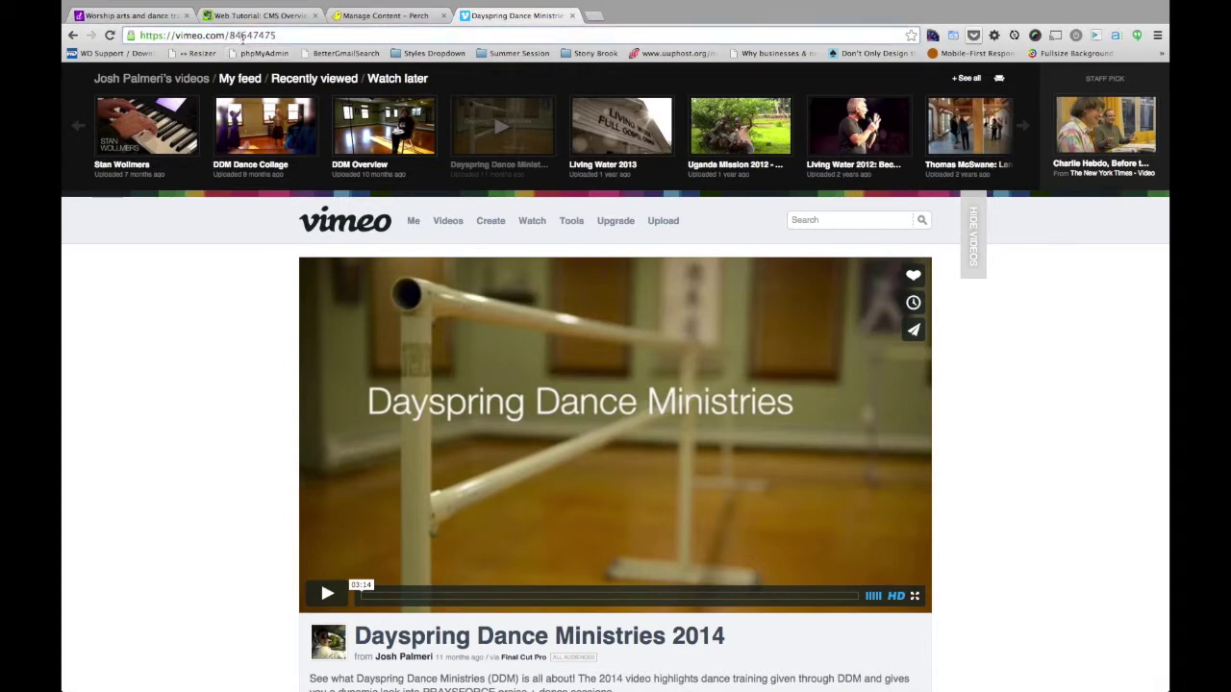
left_click(234, 35)
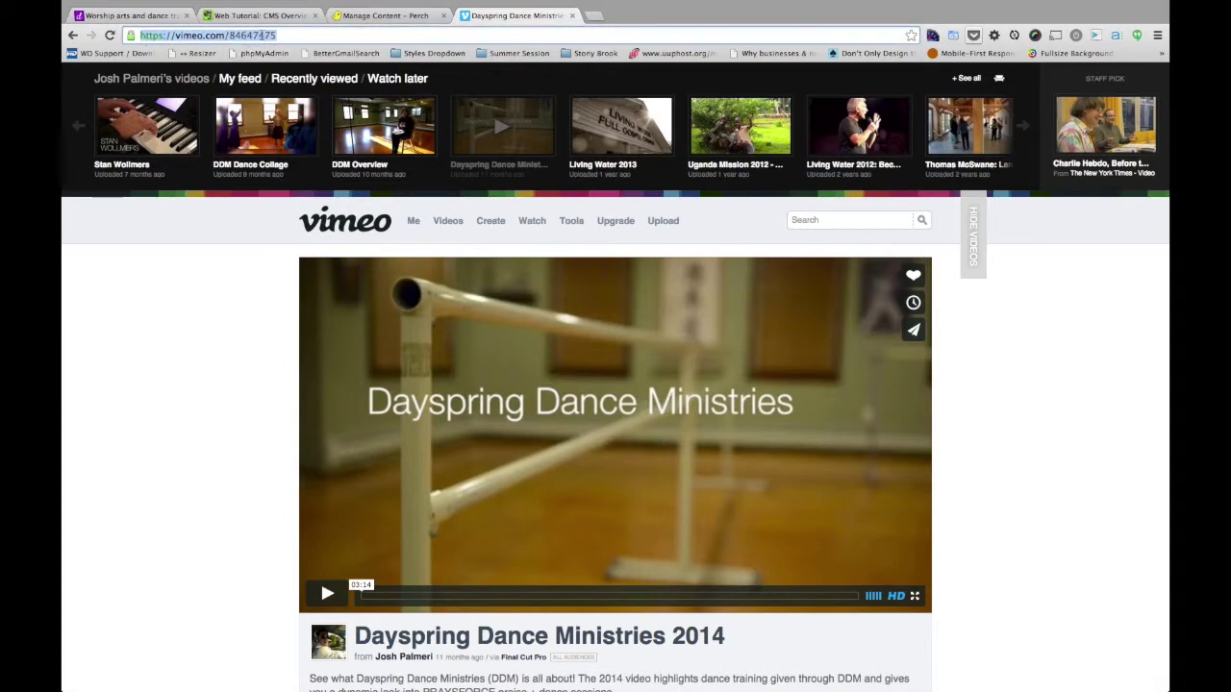
left_click(259, 36)
double_click(243, 36)
key("ctrl+c")
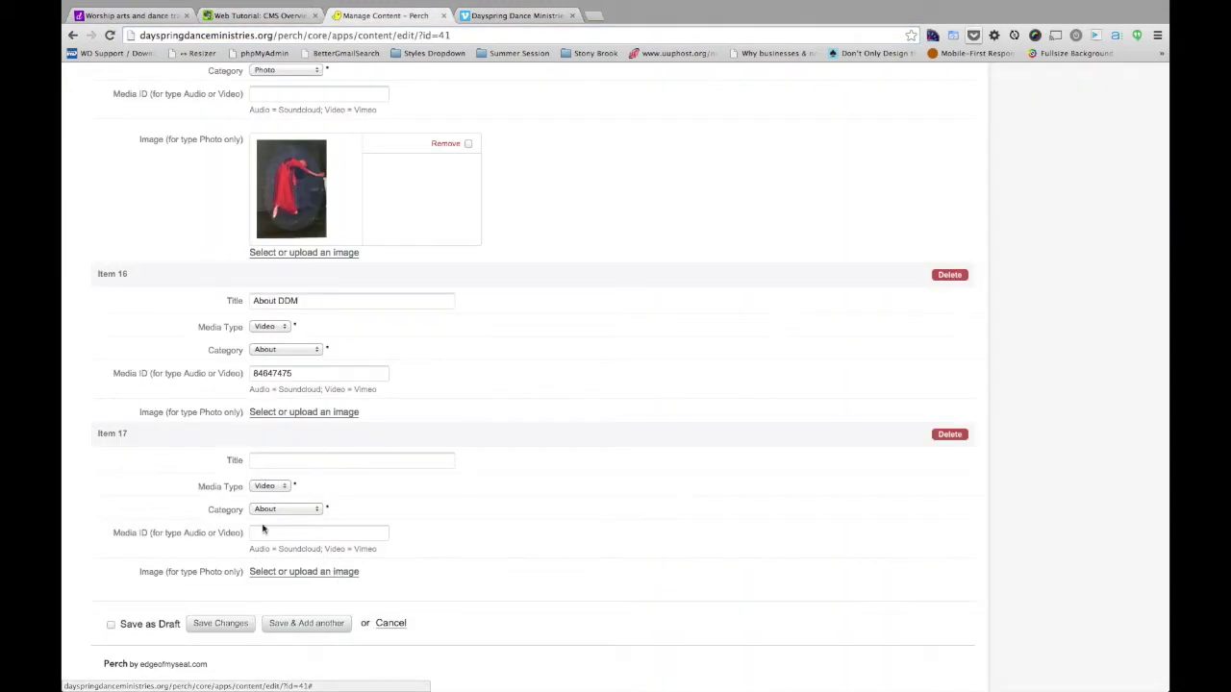
Step: Paste Media ID 84647475 into Item 17, title it 'About DDM', and save the gallery
left_click(264, 533)
key("ctrl+v")
left_click(280, 462)
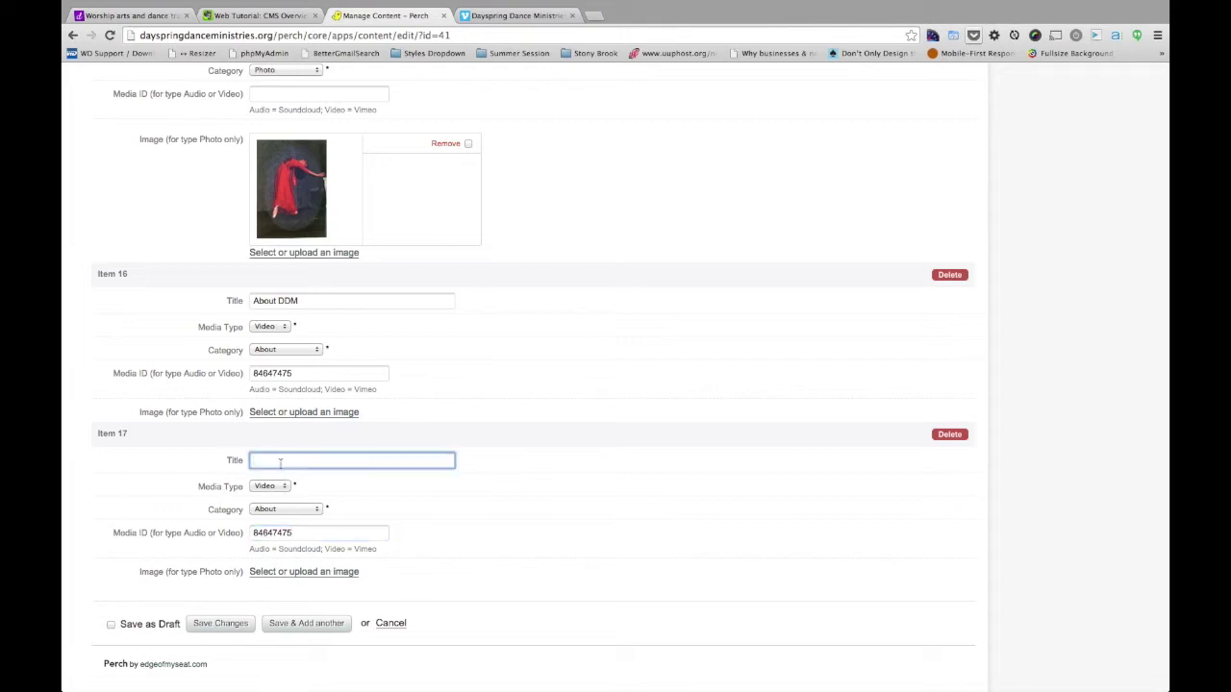
type("About DDM")
left_click(221, 623)
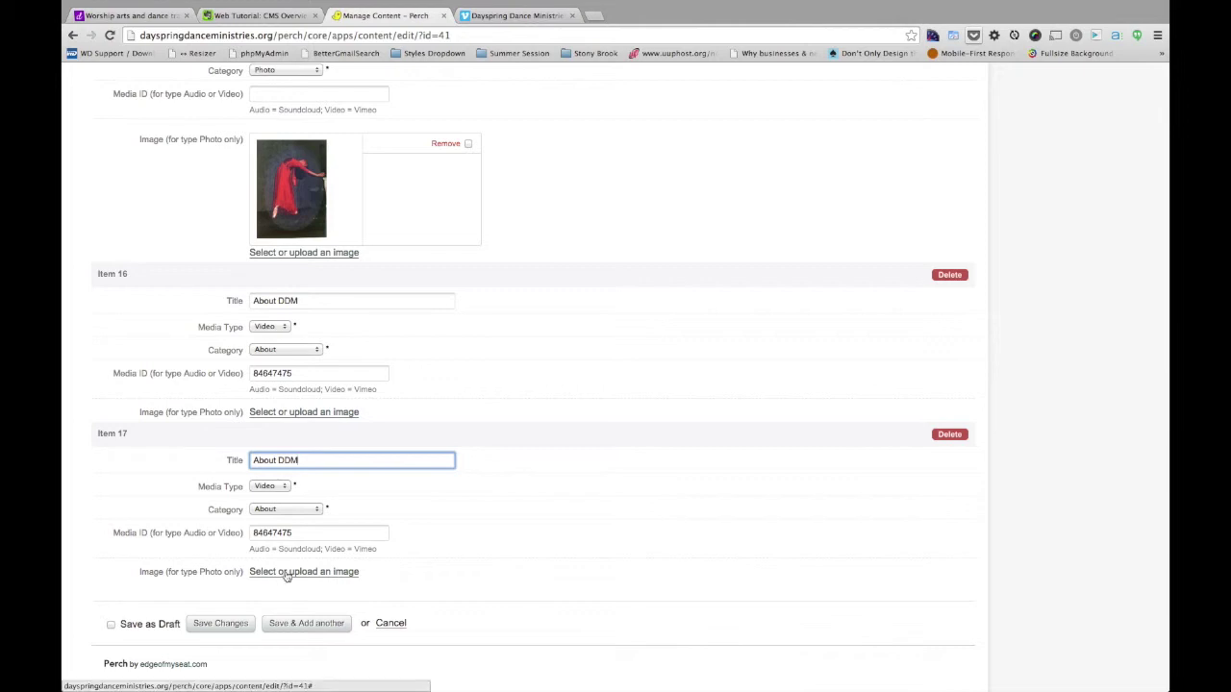
left_click(206, 570)
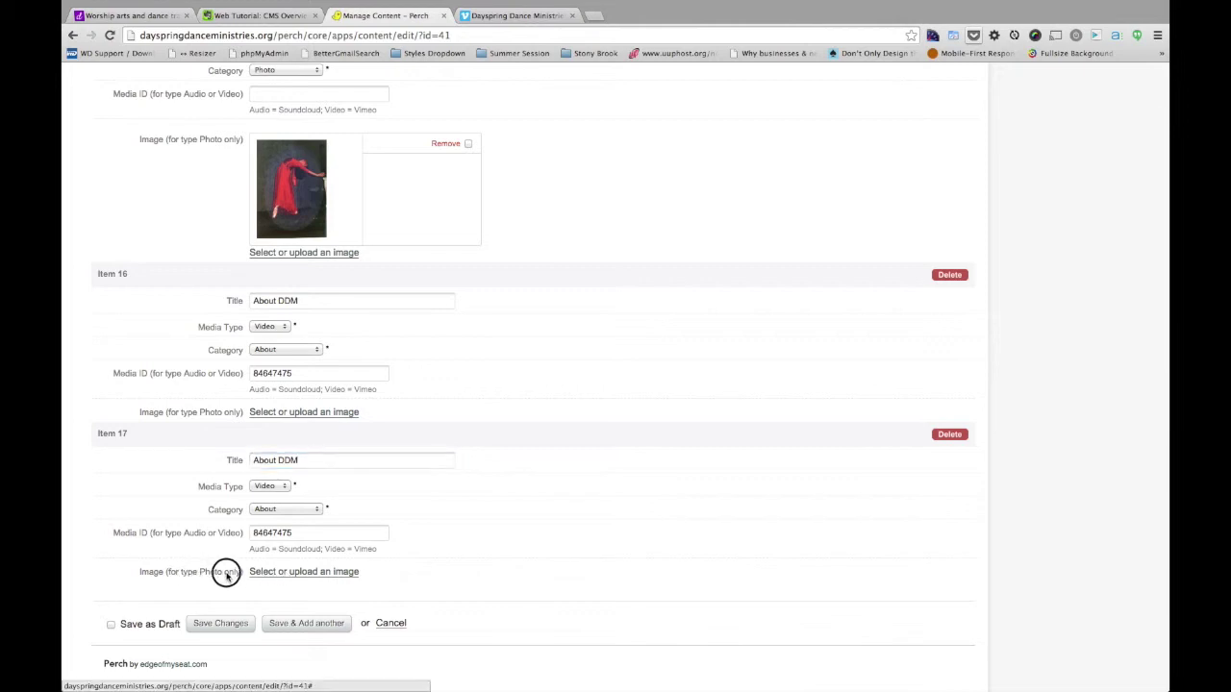
scroll(227, 575, "up", 1)
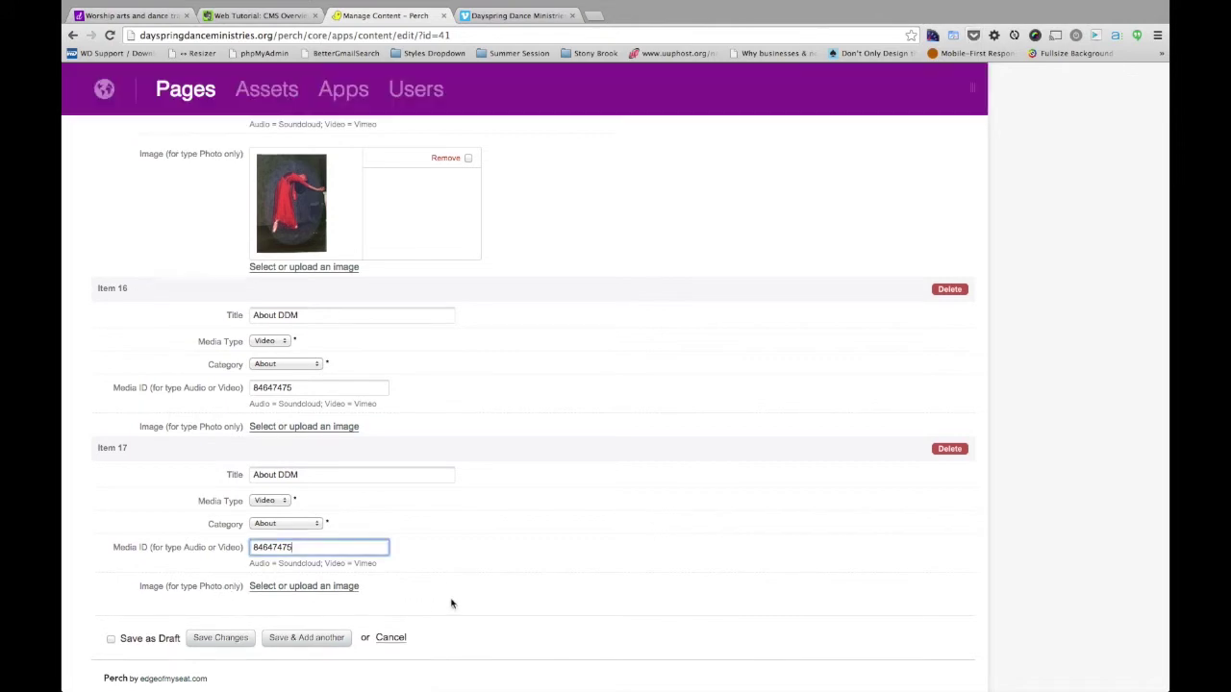
left_click(230, 645)
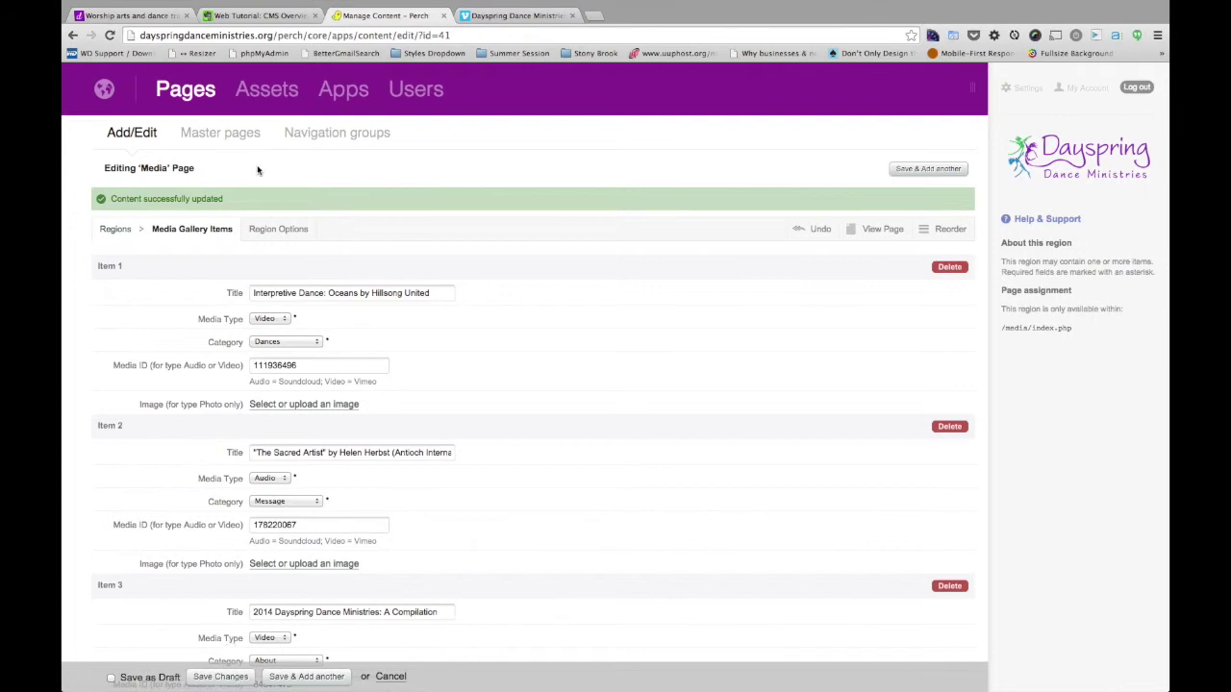
Step: Reload the live Media page, filter it to Video, and play then close the About DDM video
left_click(162, 15)
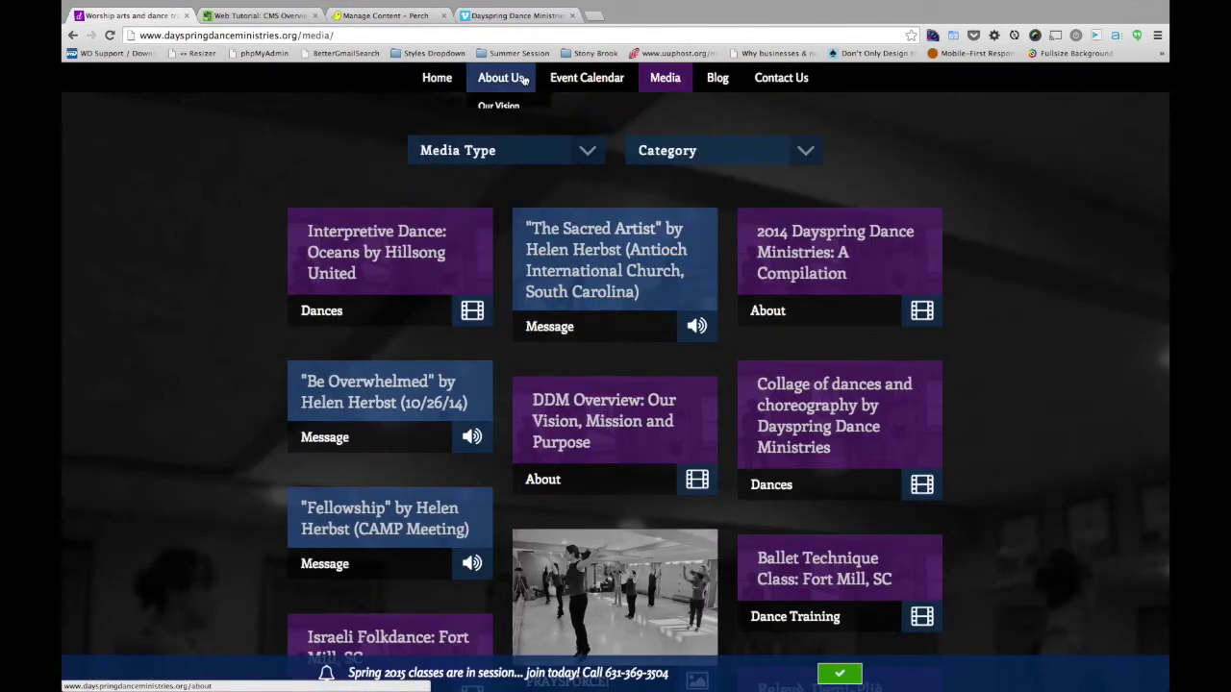
left_click(109, 35)
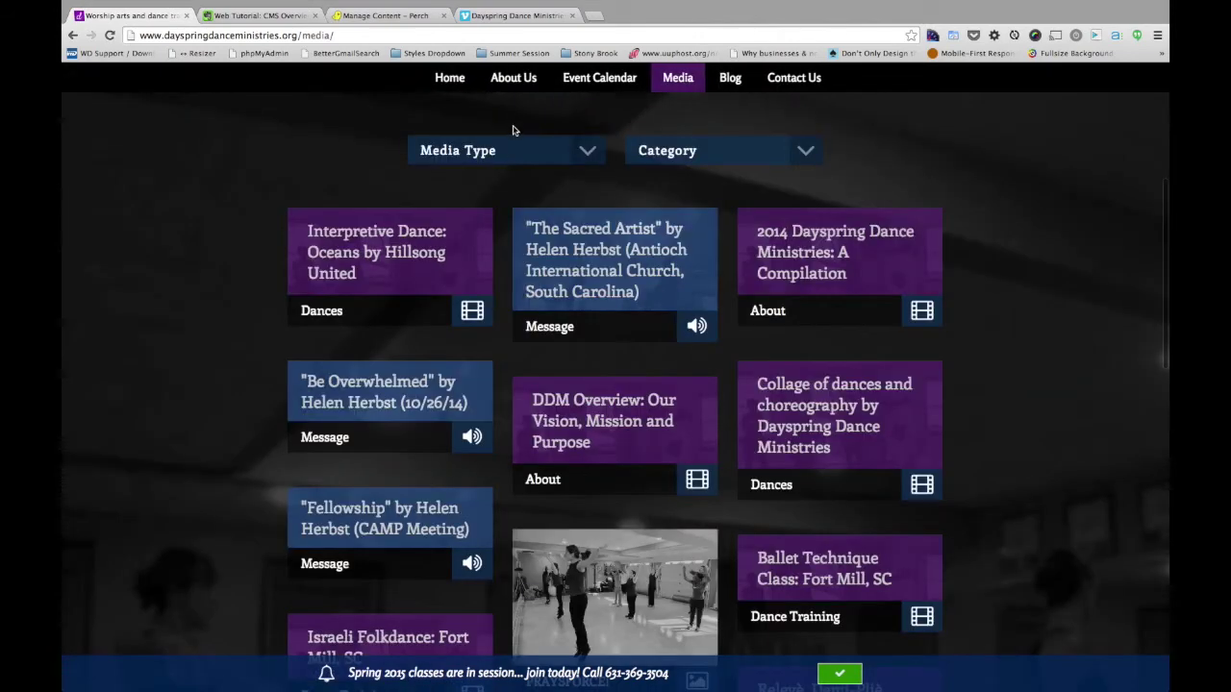
left_click(501, 162)
left_click(467, 210)
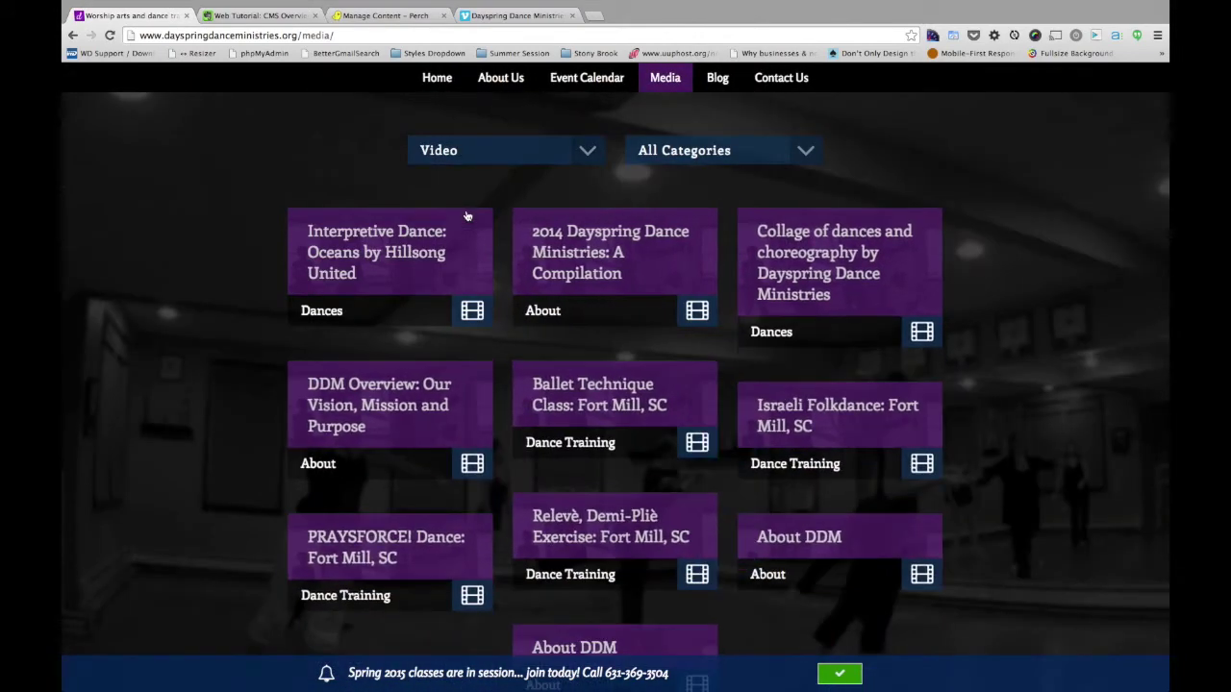
scroll(606, 395, "down", 3)
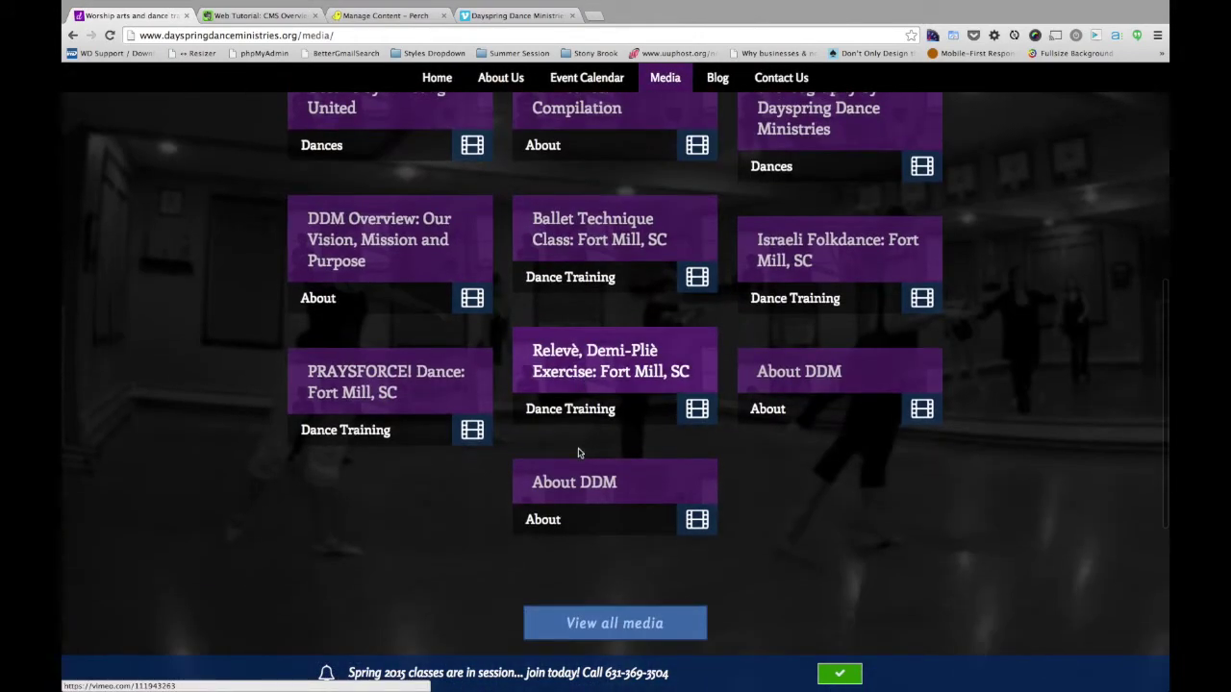
left_click(588, 502)
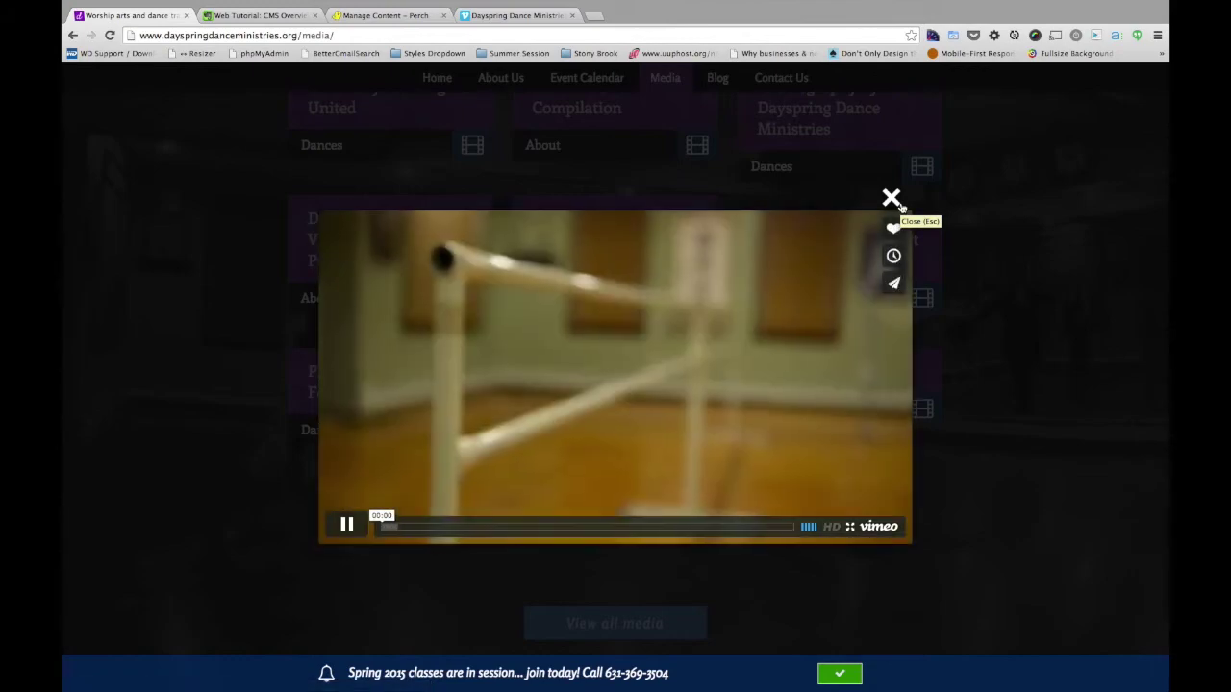
left_click(891, 199)
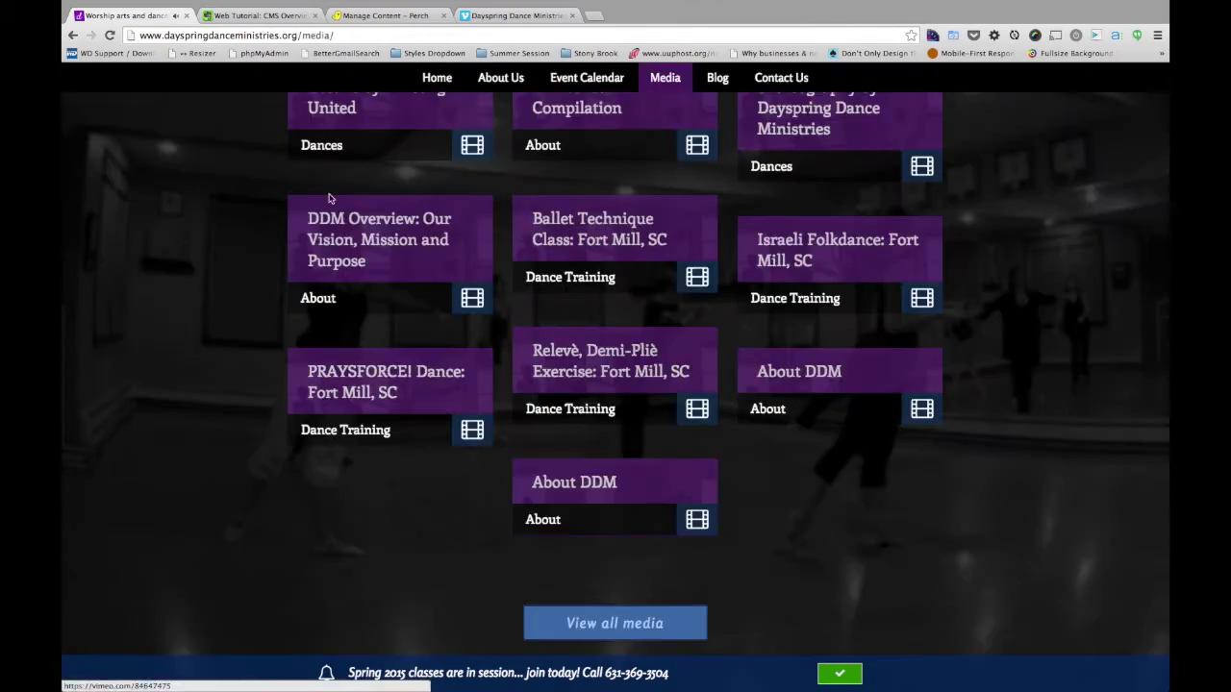
scroll(615, 385, "up", 6)
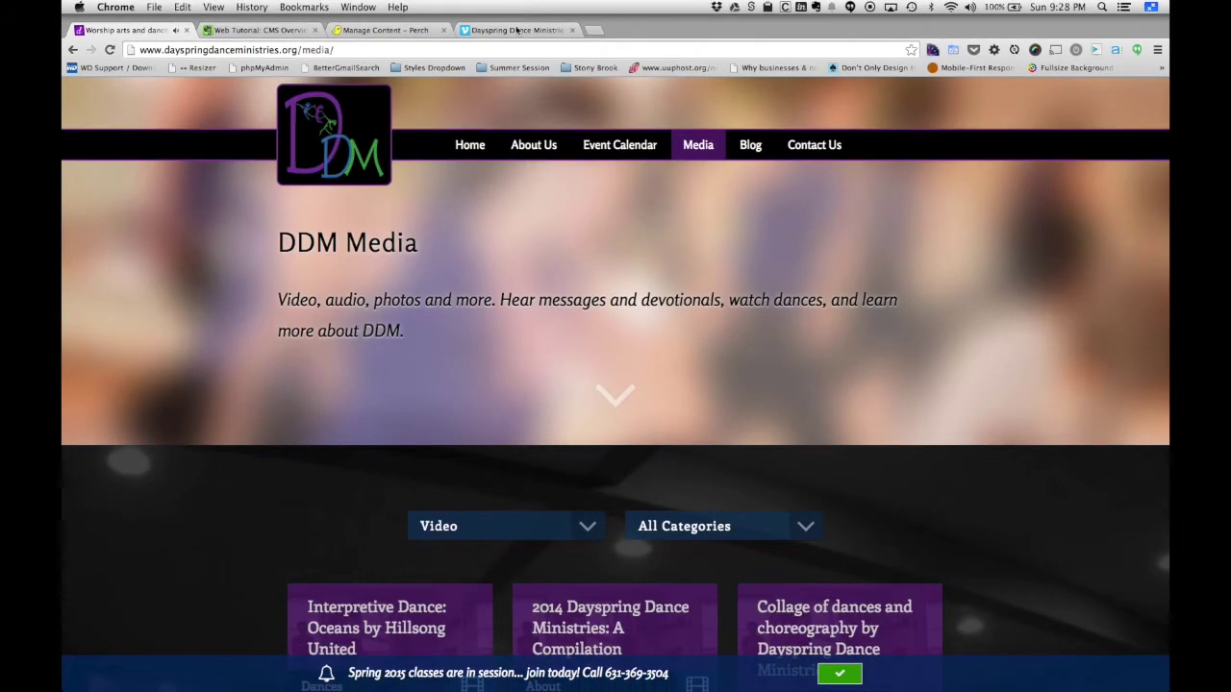
Step: Show the Perch Pages listing, then switch to the Evernote CMS tutorial notes
left_click(520, 23)
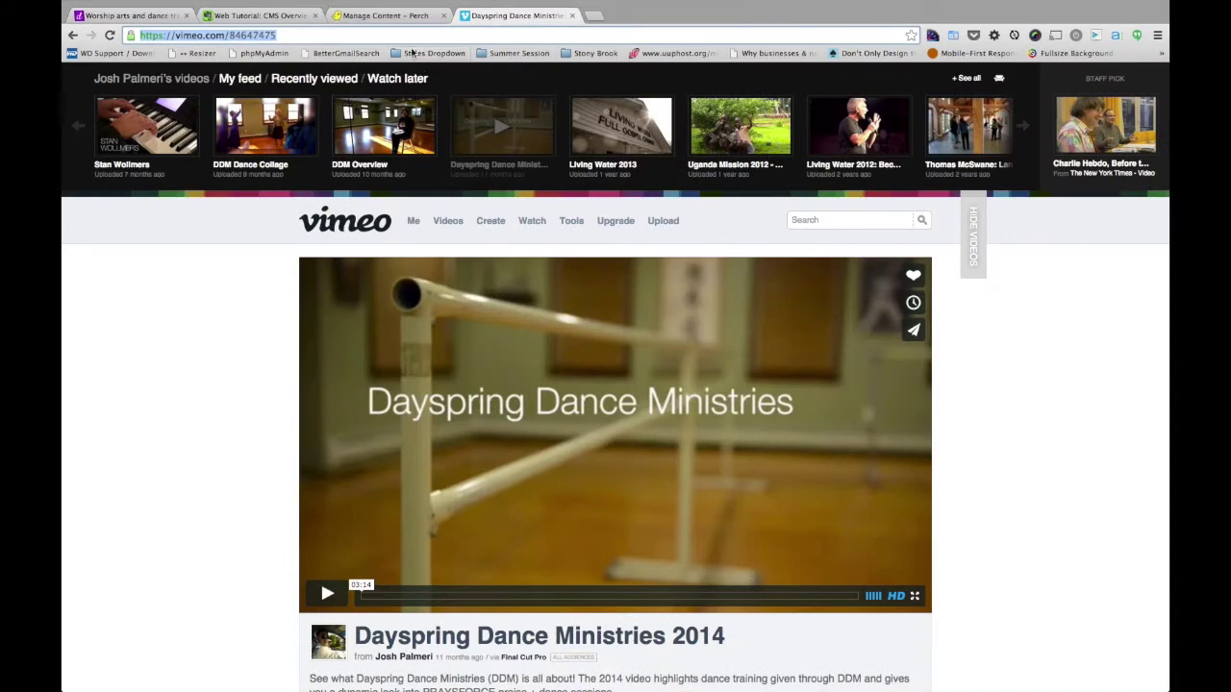
left_click(385, 15)
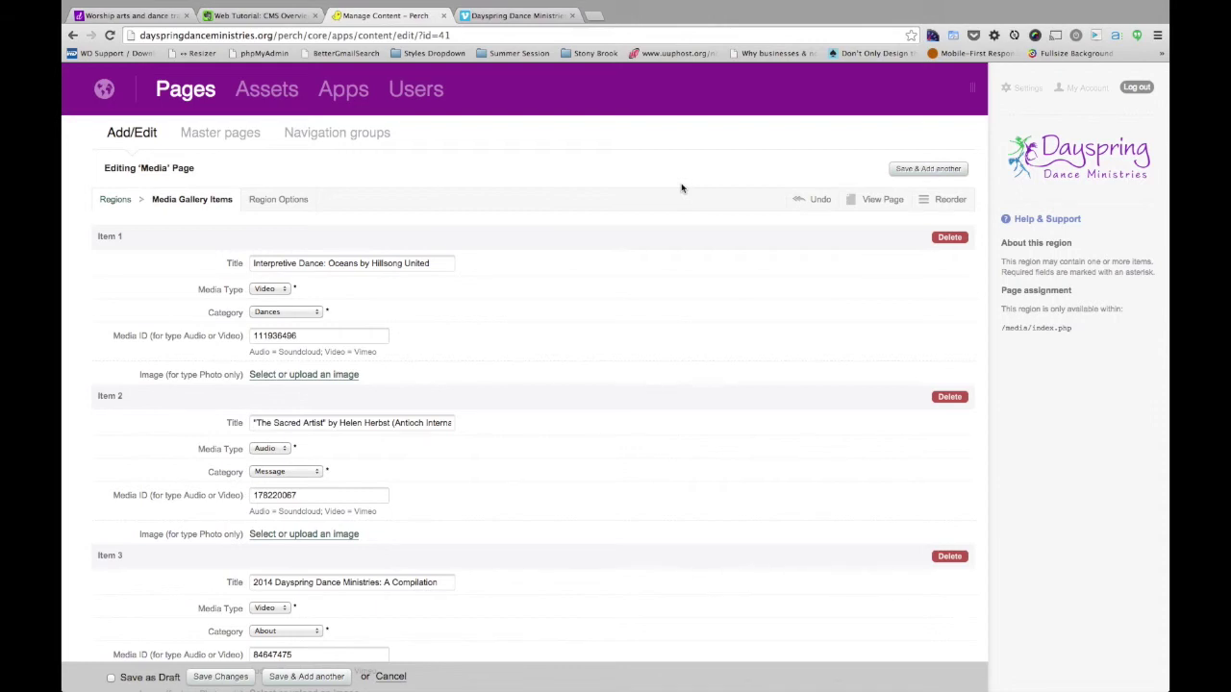
left_click(185, 89)
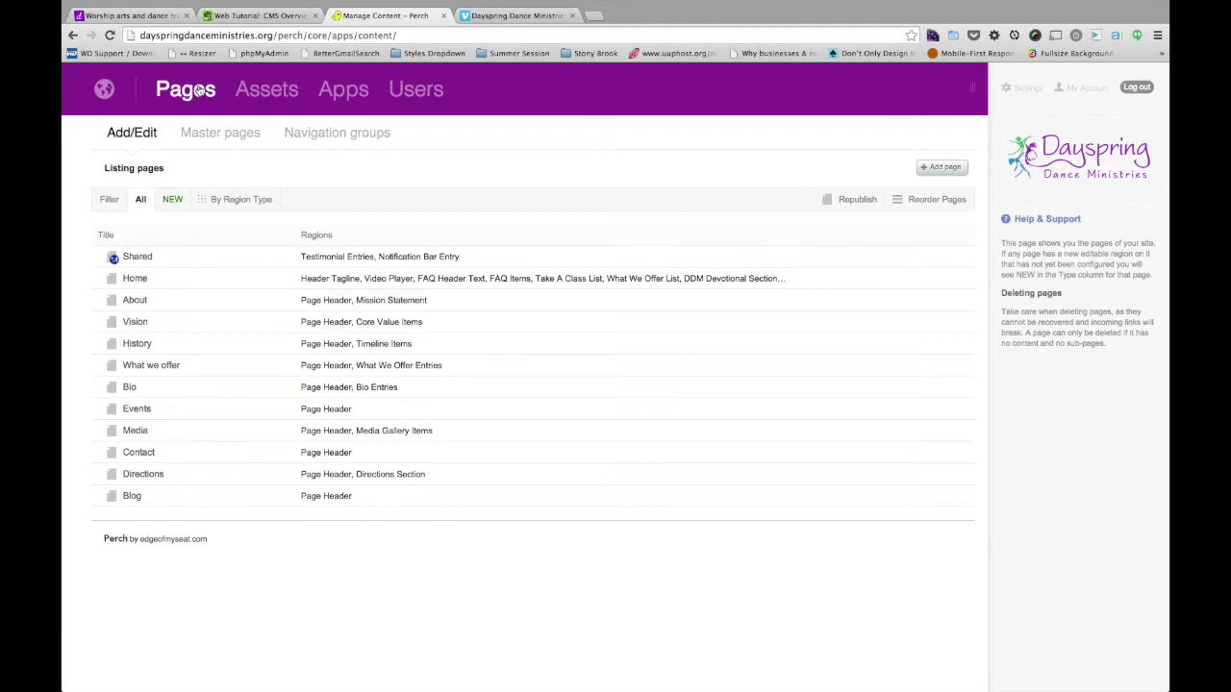
left_click(264, 15)
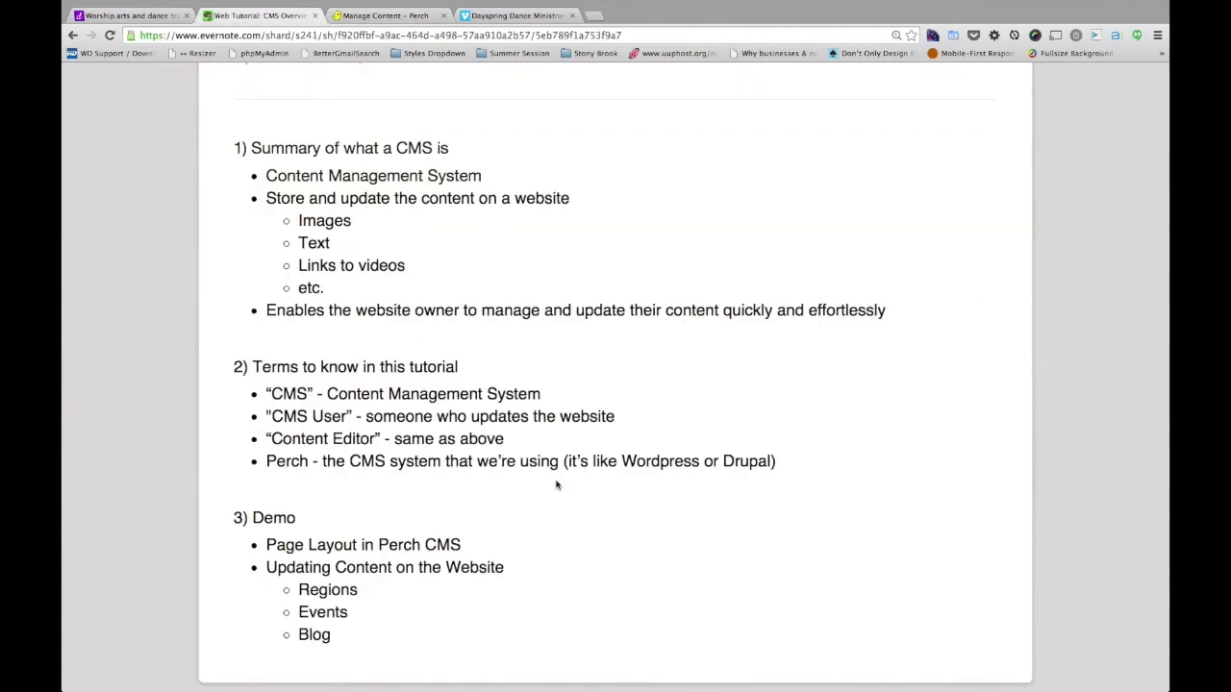